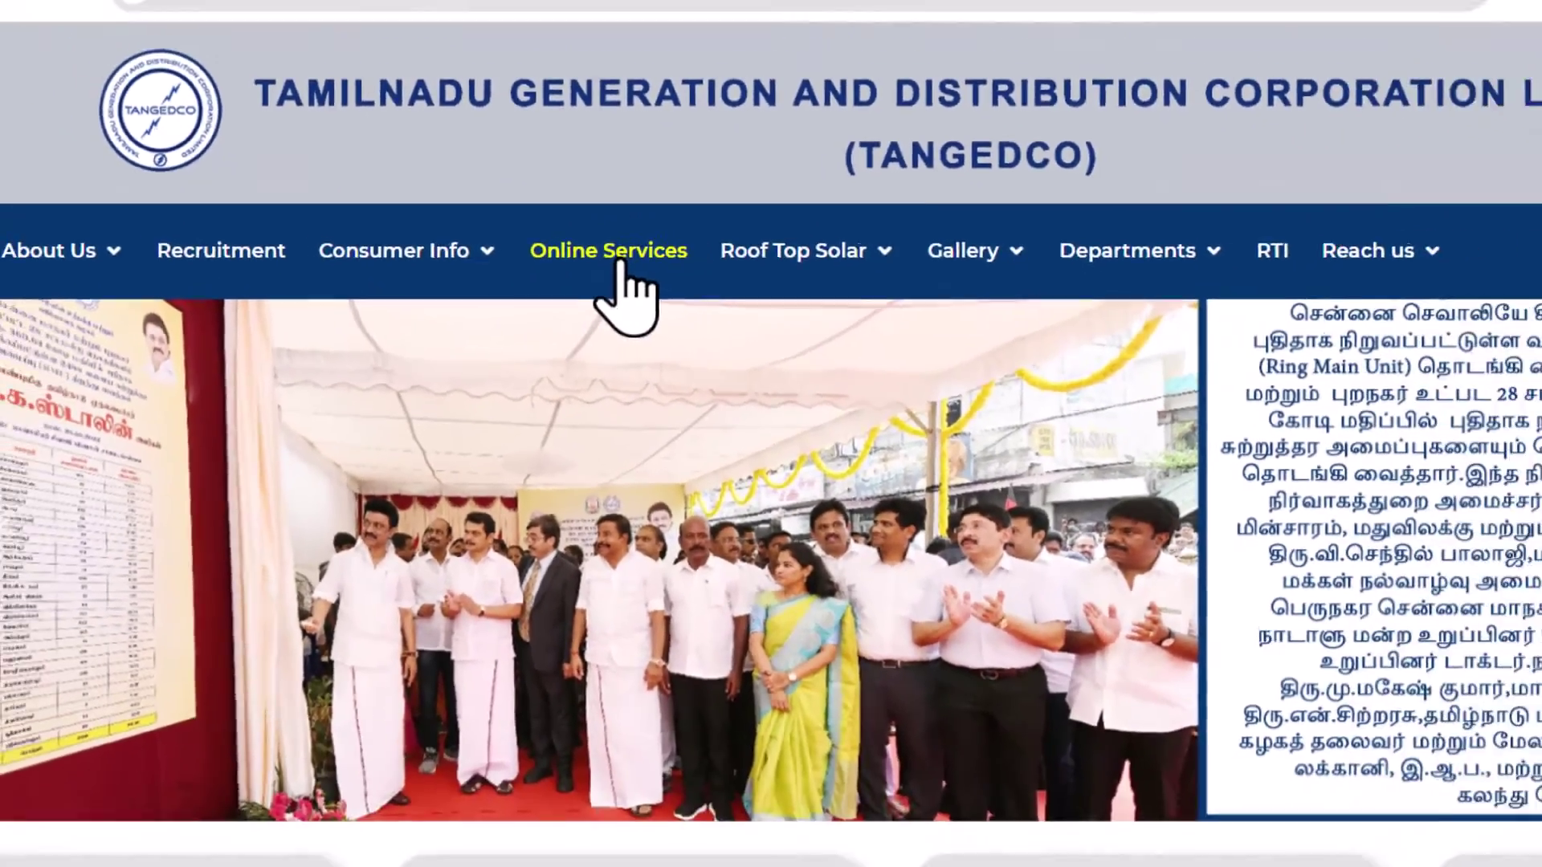
Step: Go to Online Services and open the application for shifting a meter in LT services under Shifting Works
click(674, 236)
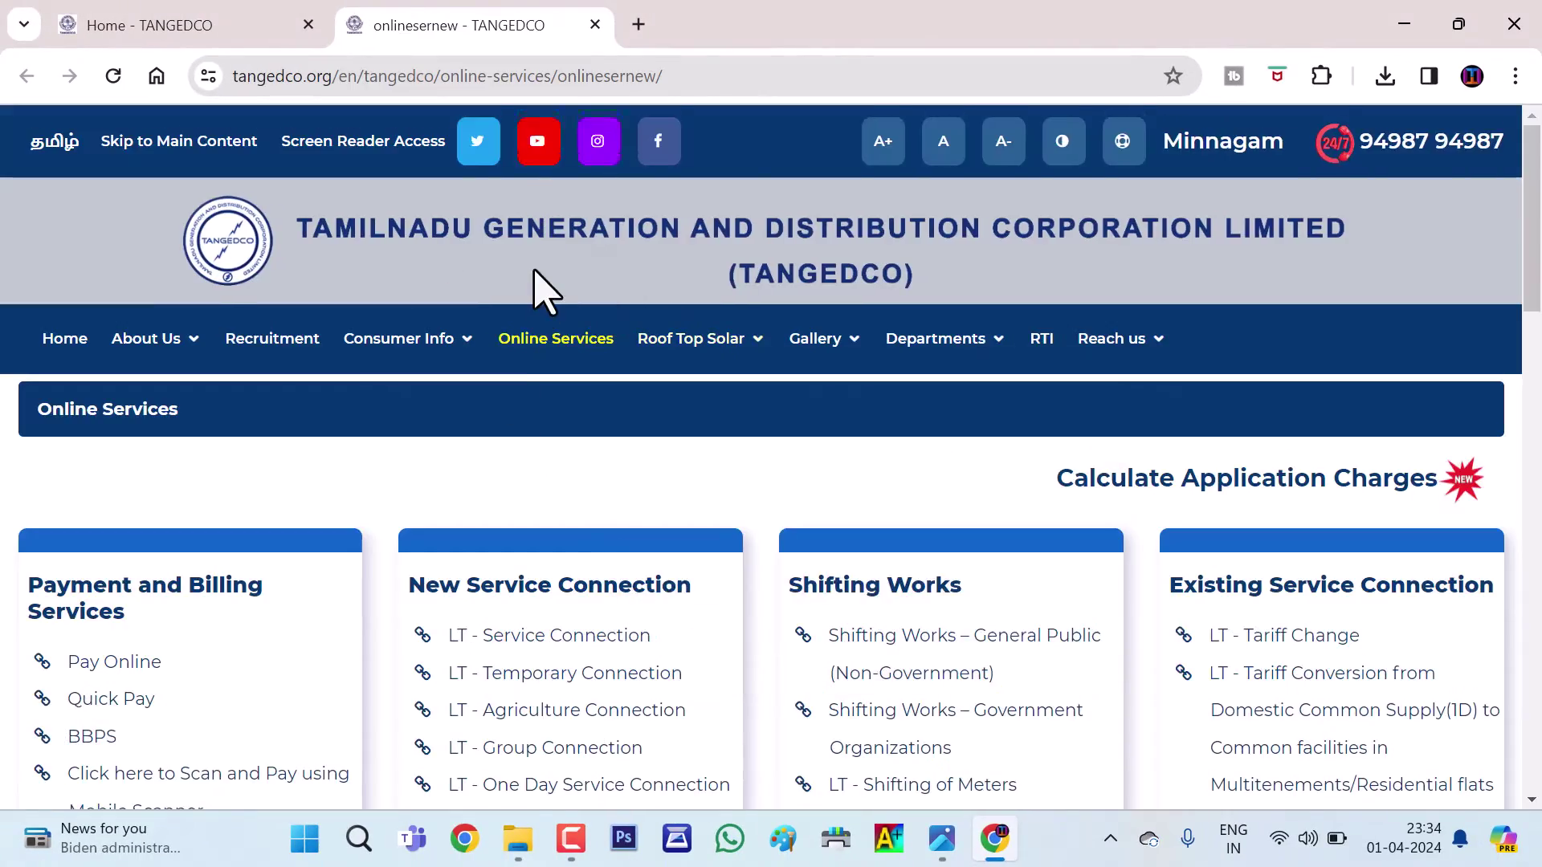
scroll(546, 277, down, 1)
scroll(723, 414, down, 1)
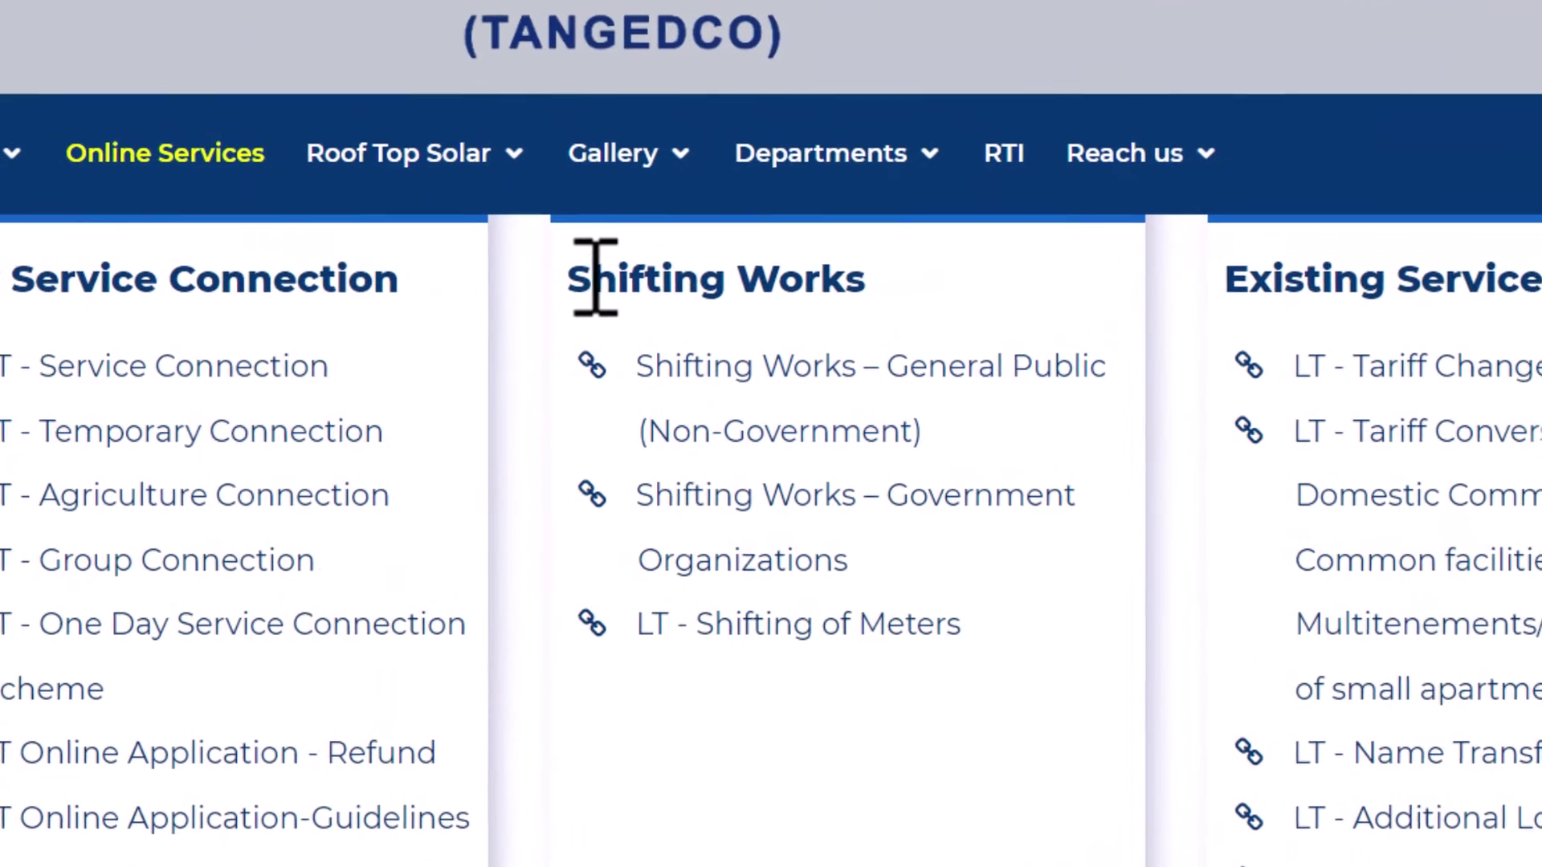
drag(719, 323, 942, 319)
click(1068, 298)
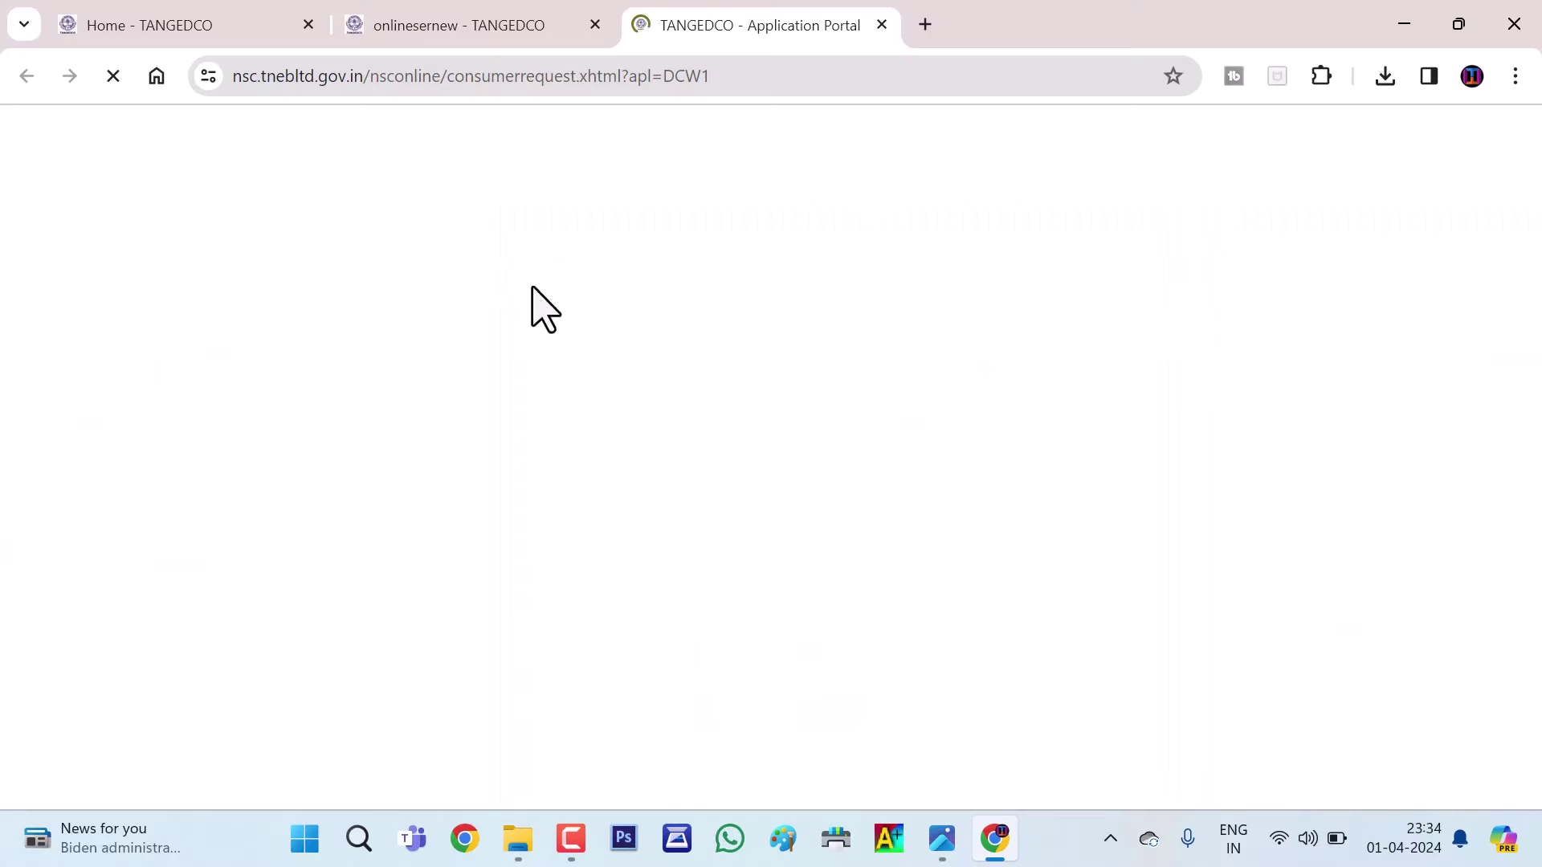
Step: Enter the consumer's service connection number and submit the request form
scroll(450, 418, down, 1)
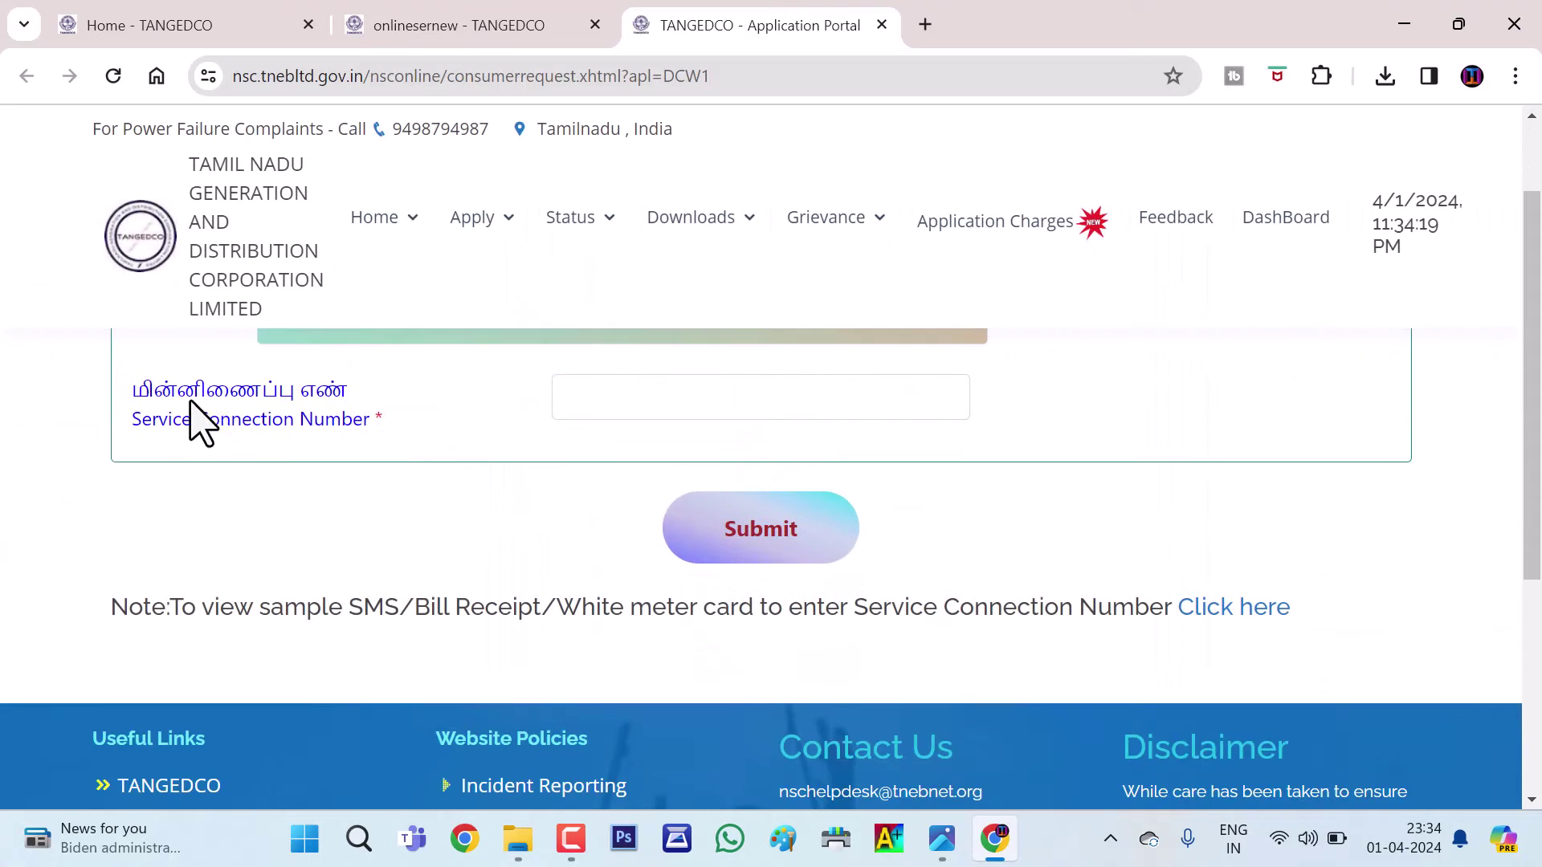
drag(135, 418, 482, 437)
click(637, 402)
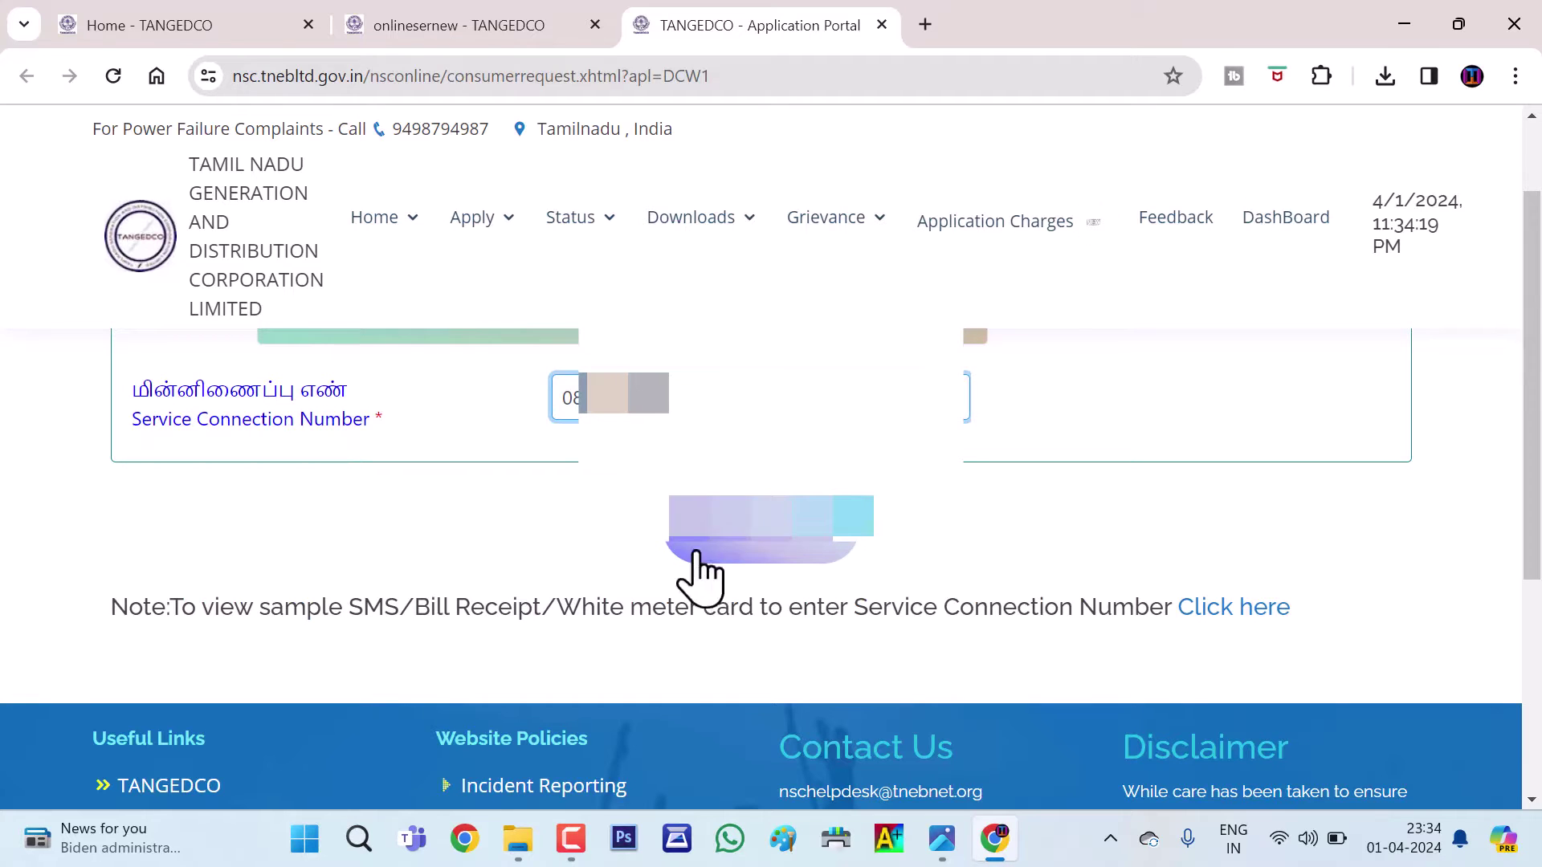
click(799, 554)
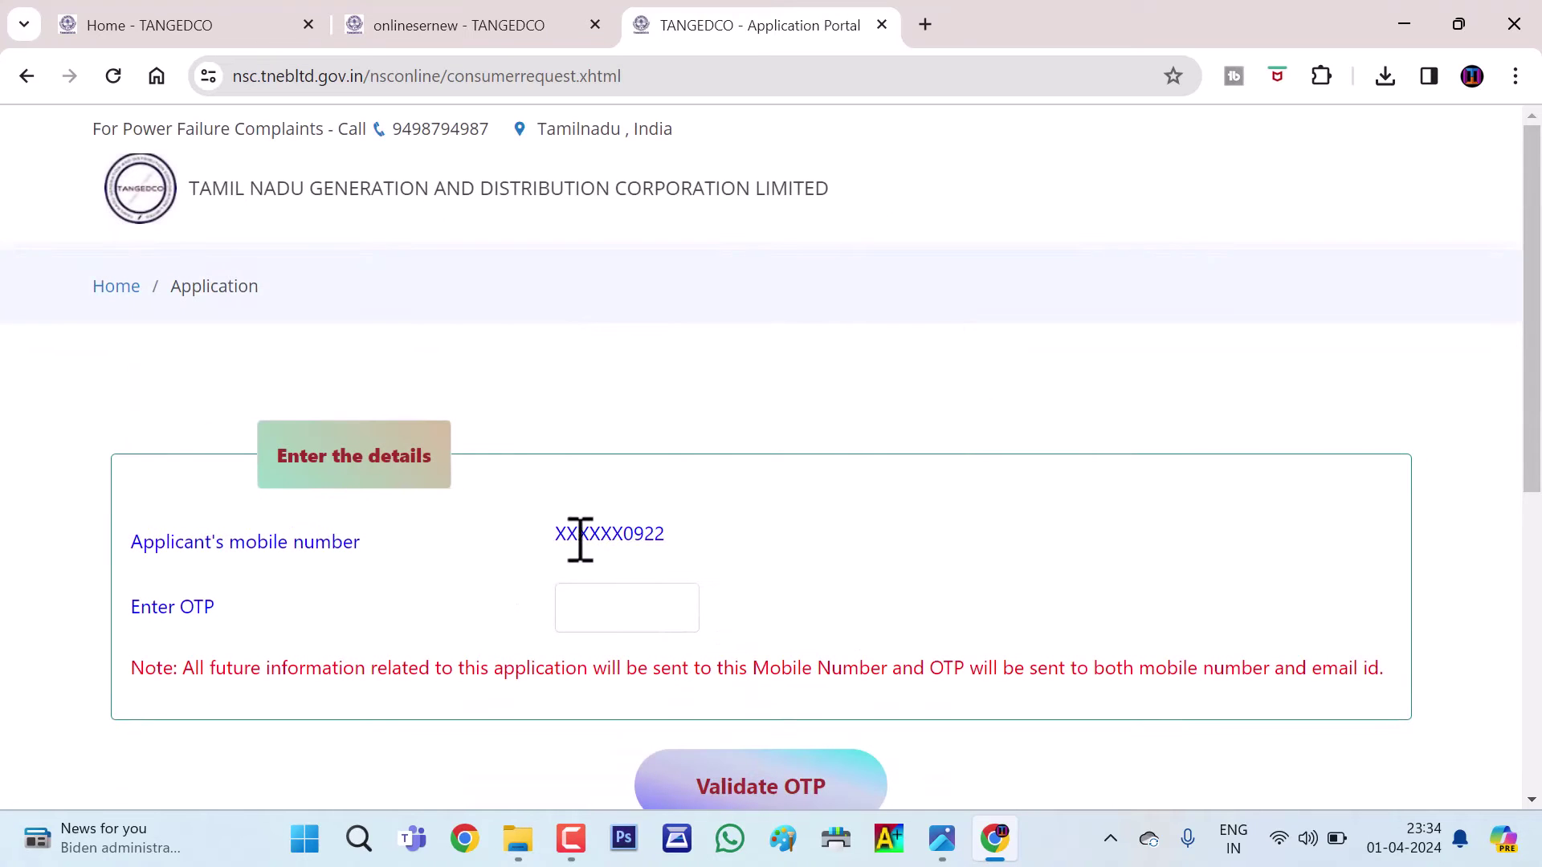
Step: Enter the OTP sent to the applicant's mobile number and validate it
drag(562, 534, 715, 541)
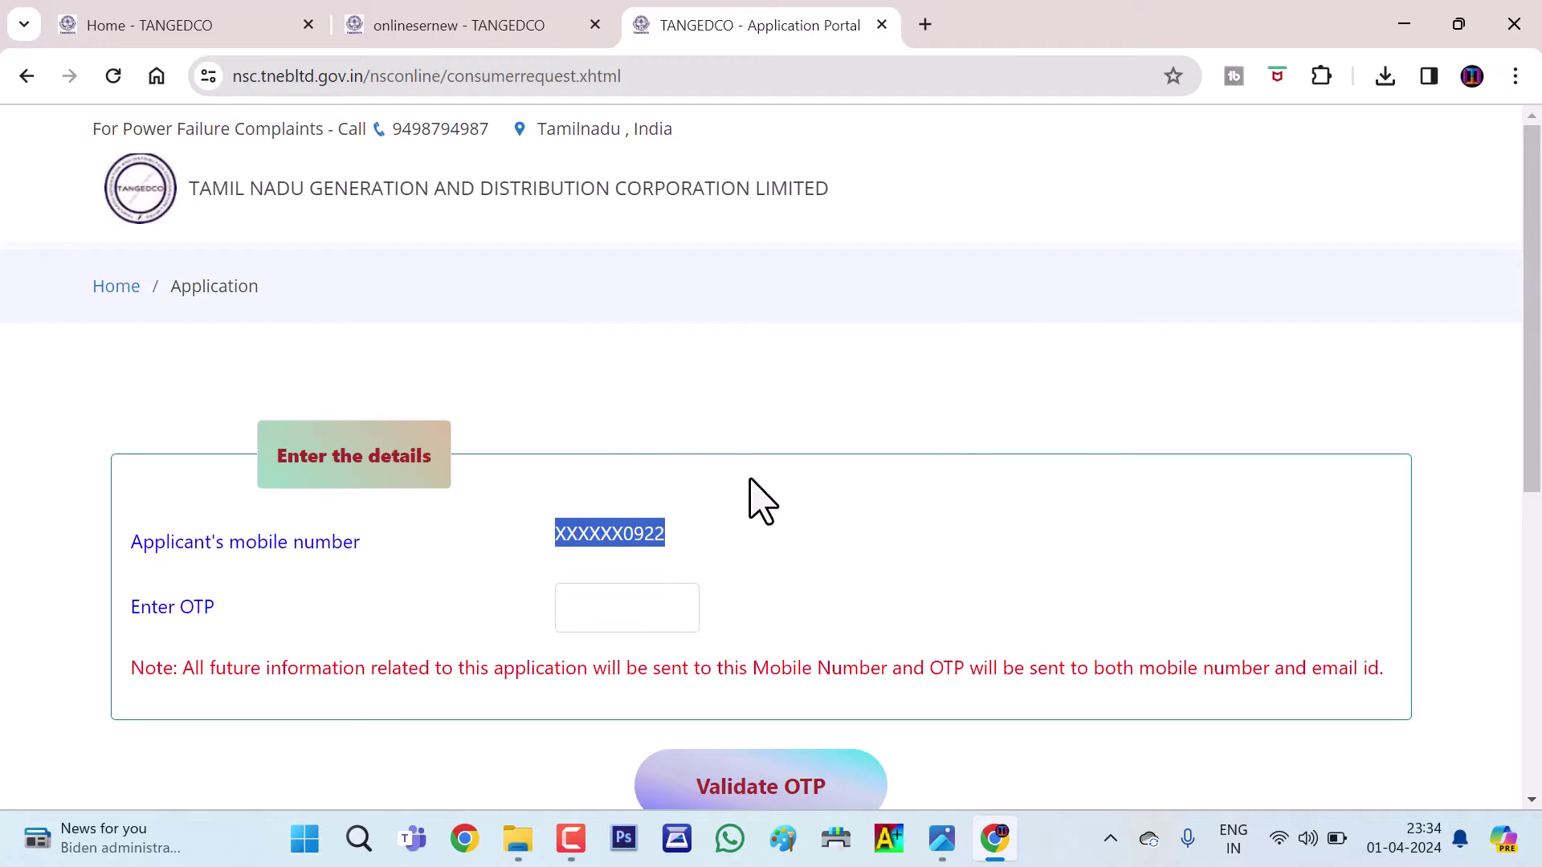
click(760, 499)
drag(175, 608, 395, 613)
click(815, 615)
drag(572, 533, 713, 551)
click(810, 554)
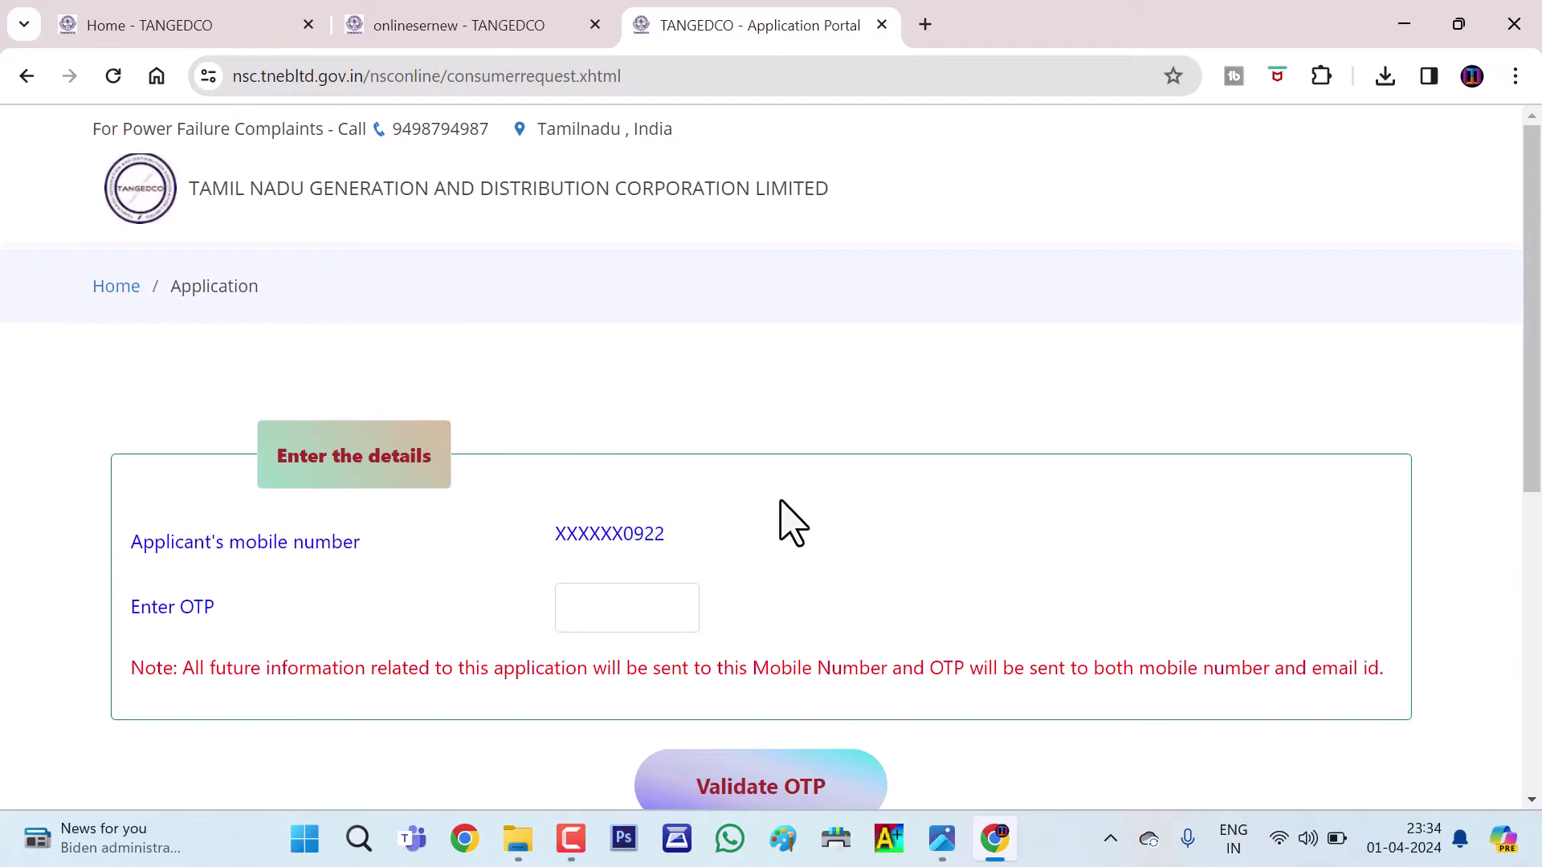
scroll(785, 533, down, 1)
click(657, 501)
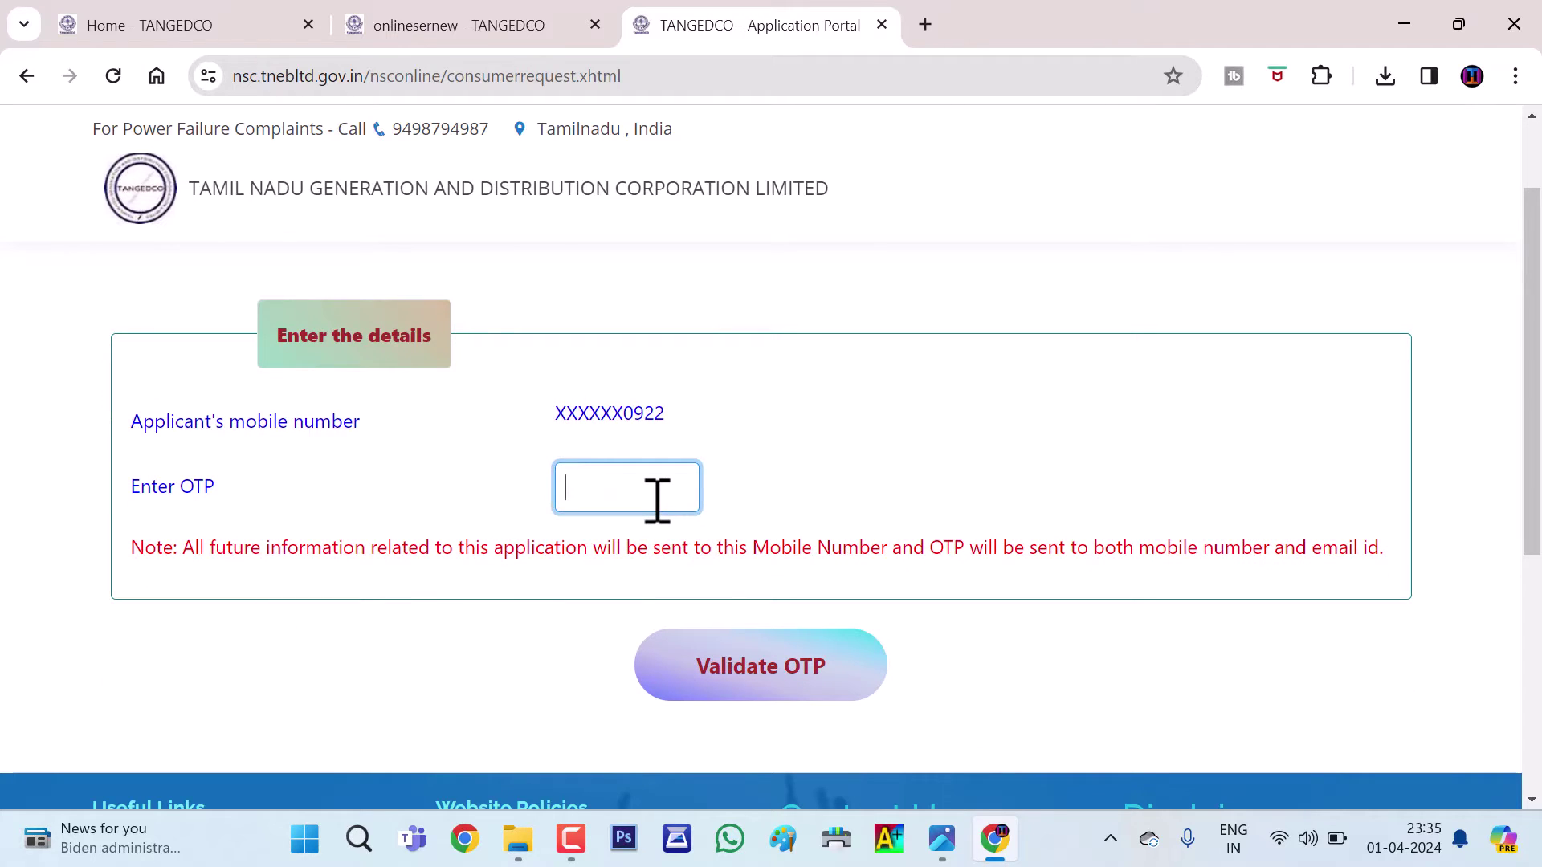
key(ctrl+v)
drag(538, 415, 734, 438)
click(775, 477)
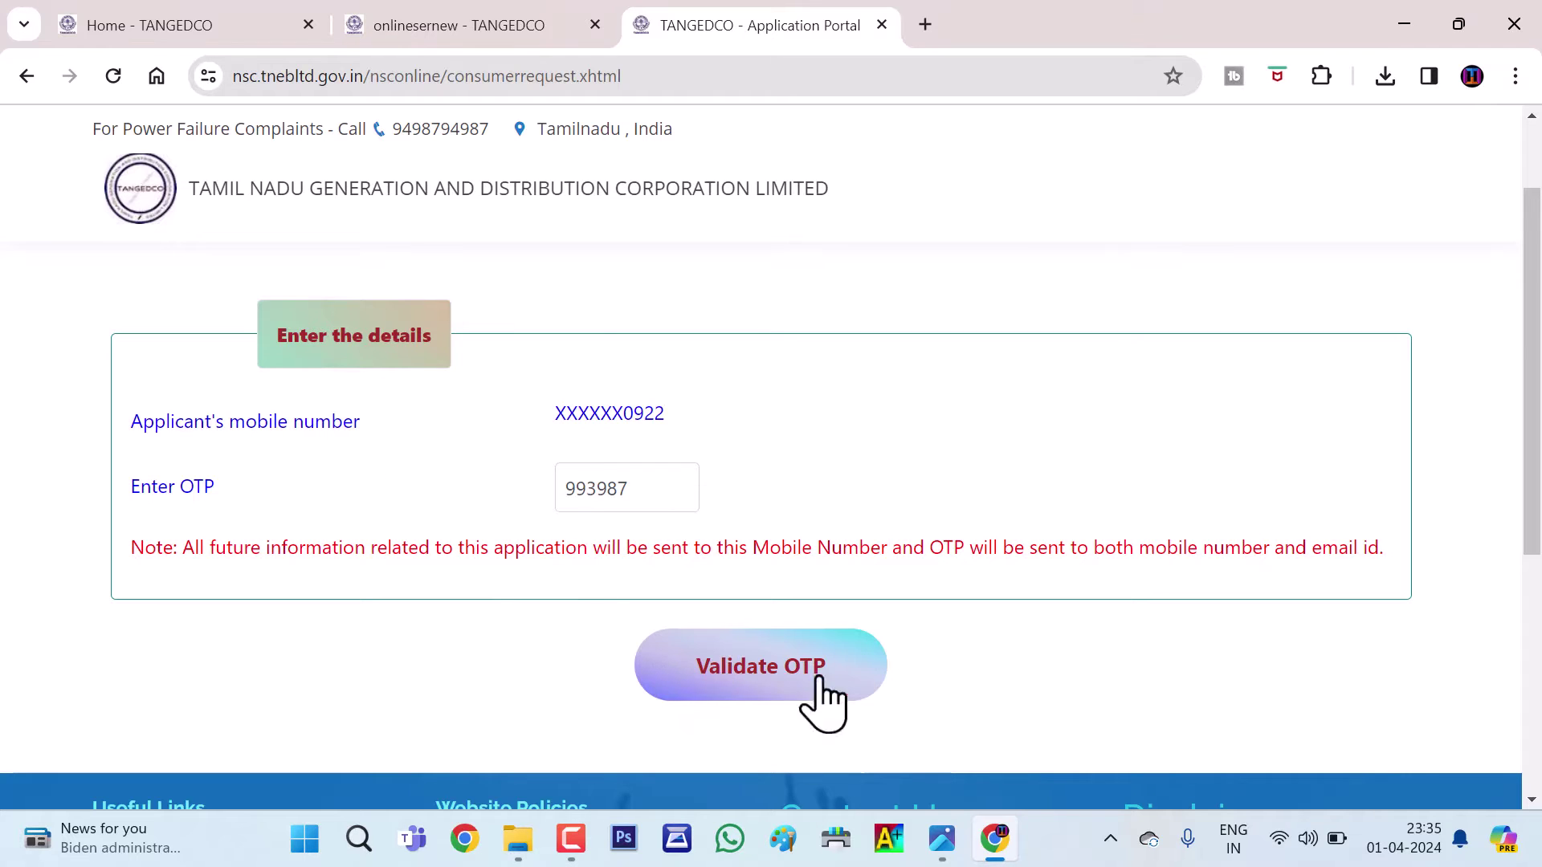
click(742, 675)
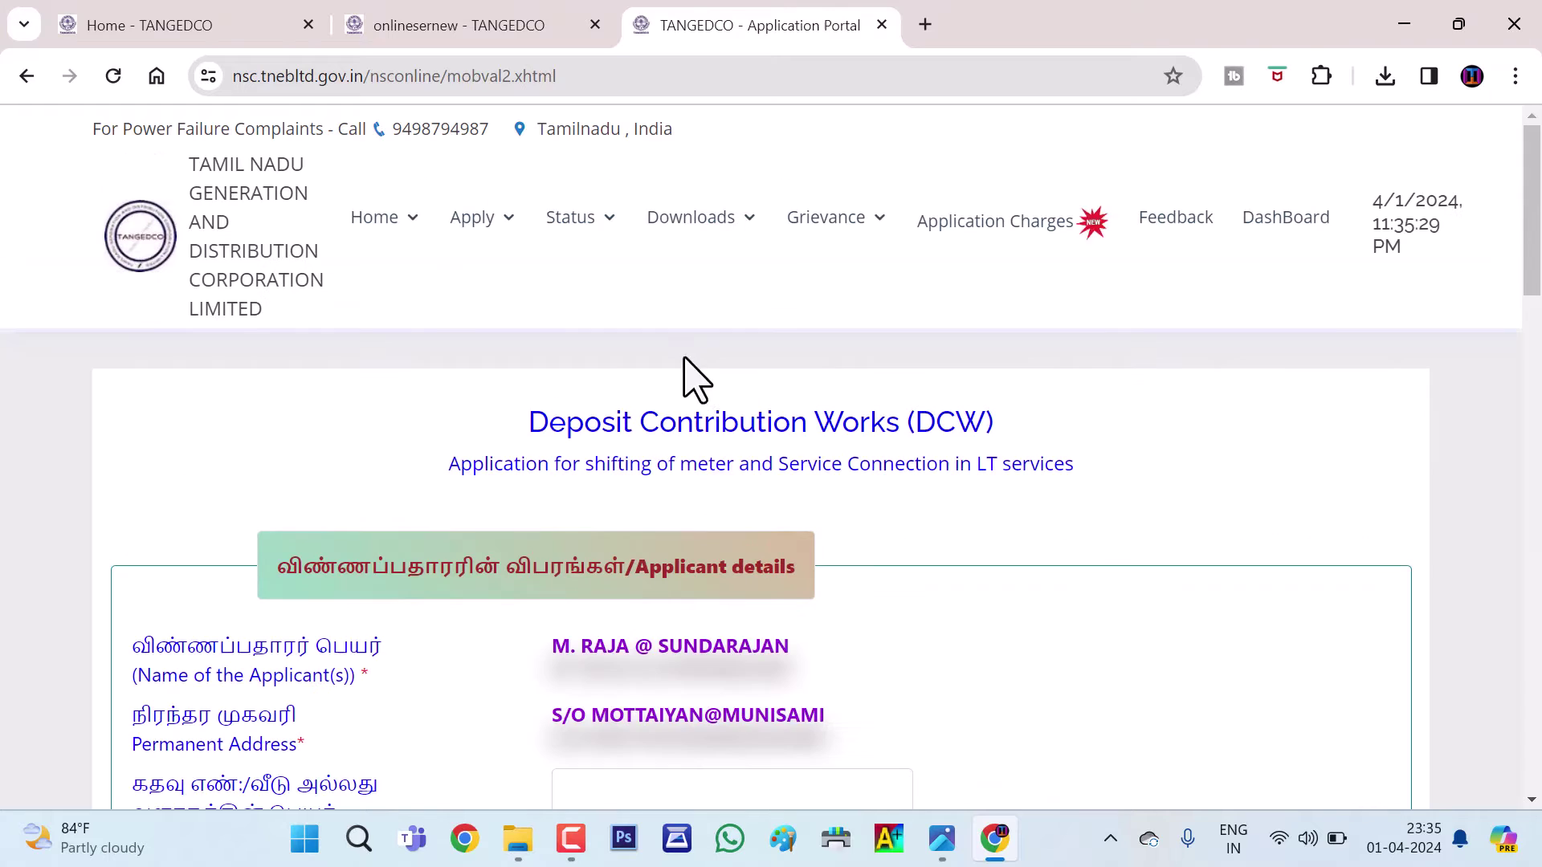
Step: Review the Deposit Contribution Works application heading and the applicant's name and permanent address
scroll(659, 418, down, 1)
scroll(718, 454, up, 1)
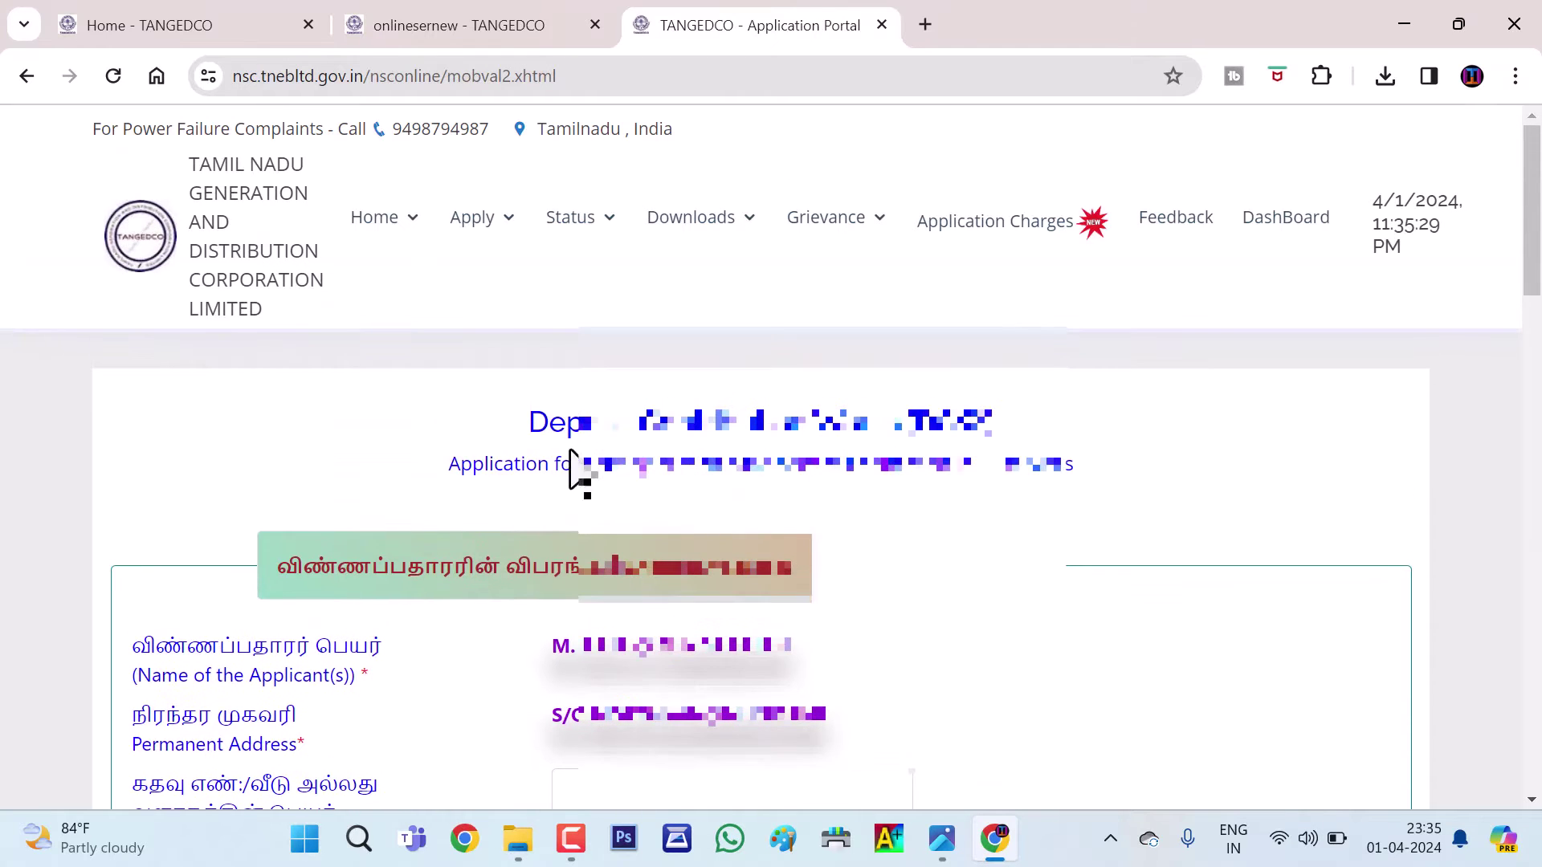
drag(459, 466, 1167, 479)
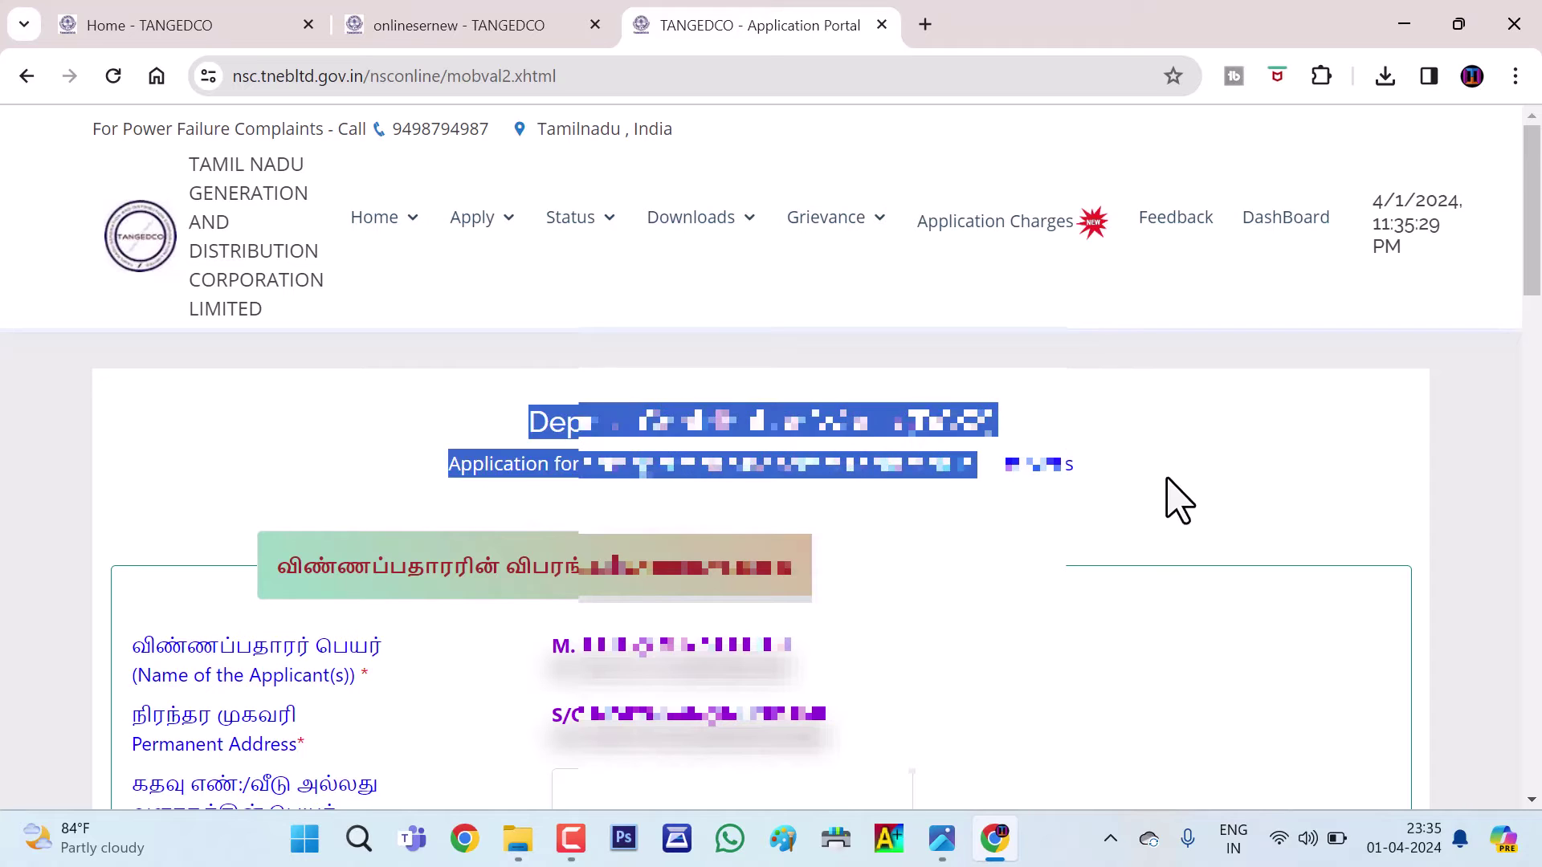
click(1167, 478)
scroll(1096, 551, down, 1)
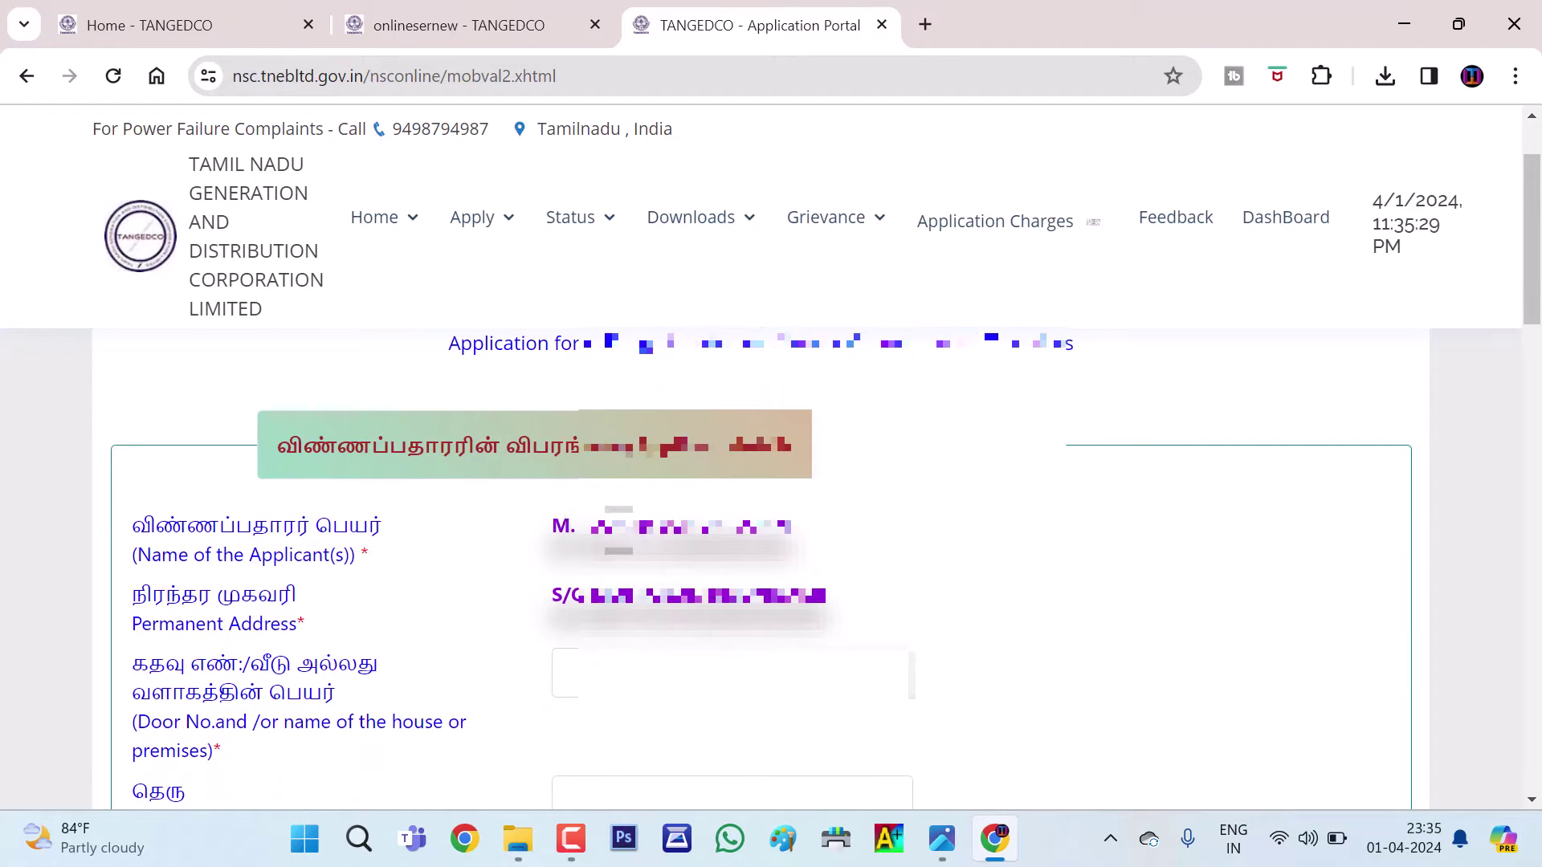
scroll(574, 523, down, 1)
drag(555, 475, 948, 486)
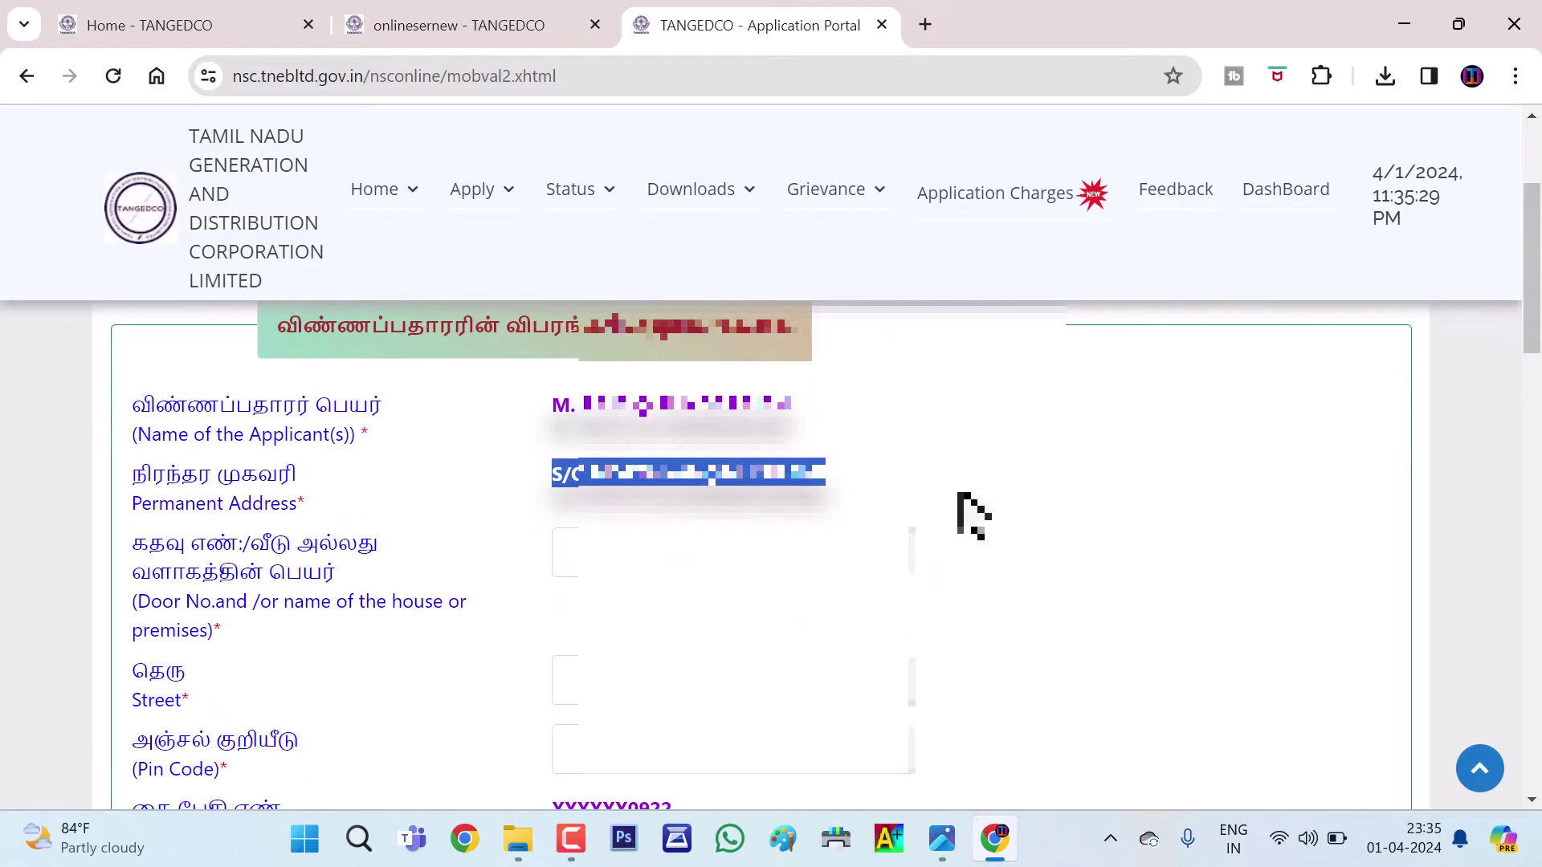
scroll(1012, 524, down, 1)
scroll(883, 506, up, 1)
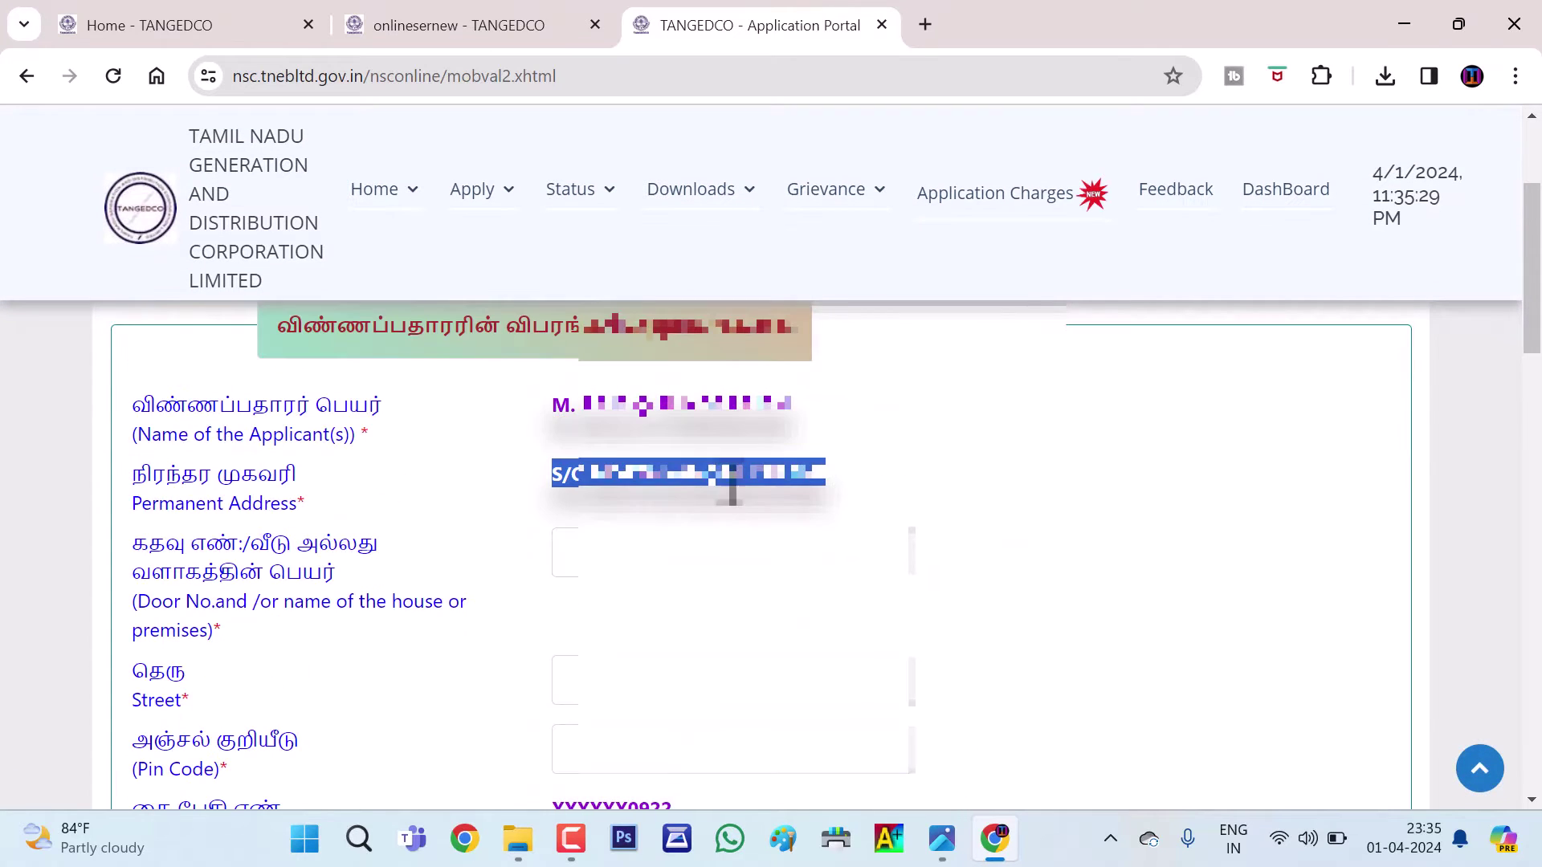
click(1071, 470)
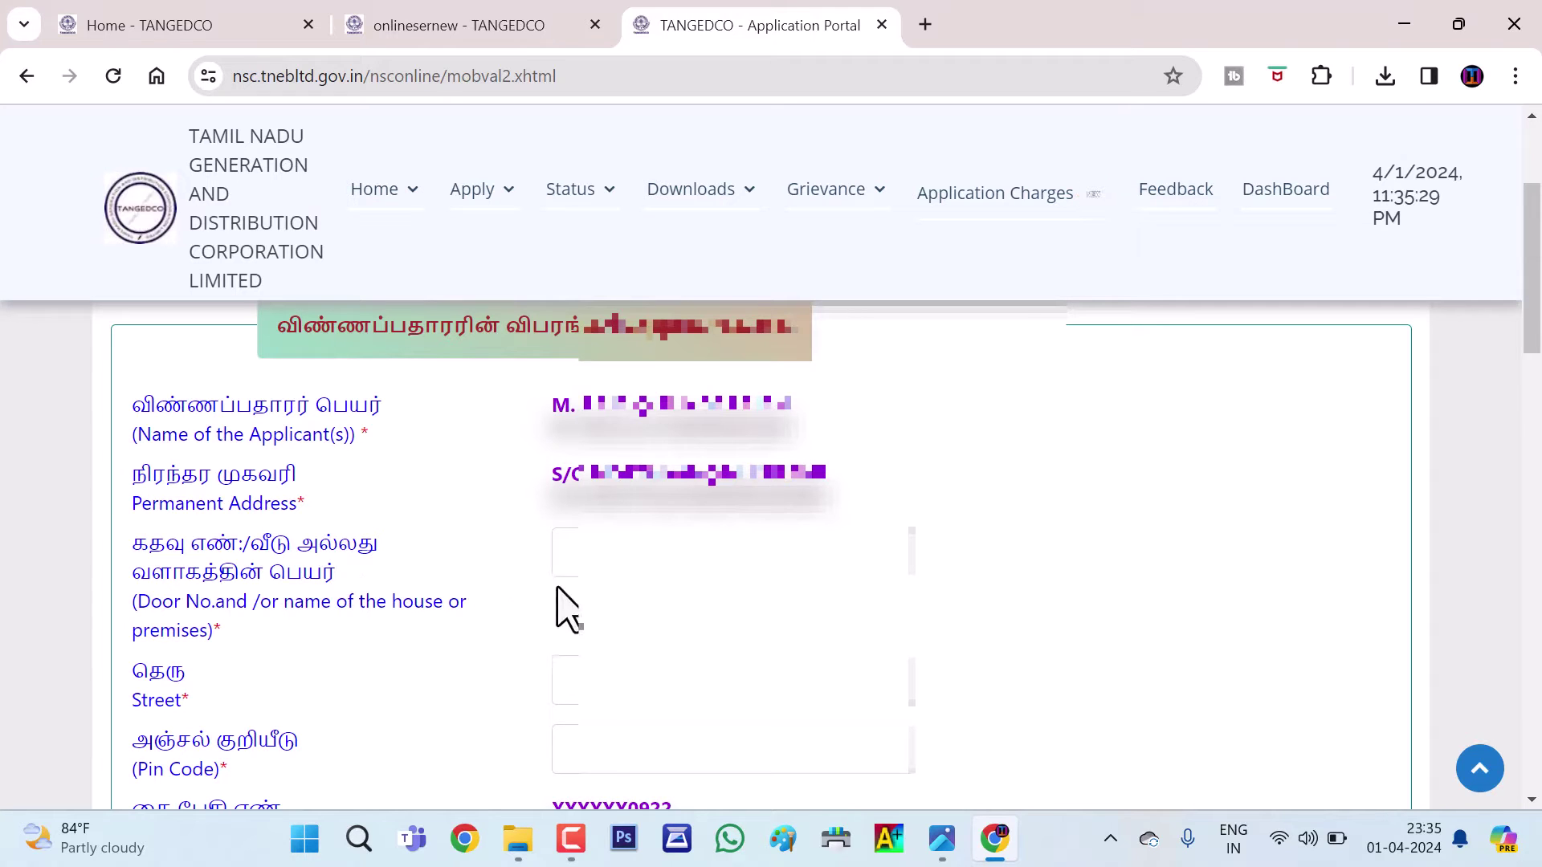
Step: Go through the door number, street, pin code, mobile number and e-mail fields of the applicant details
click(673, 562)
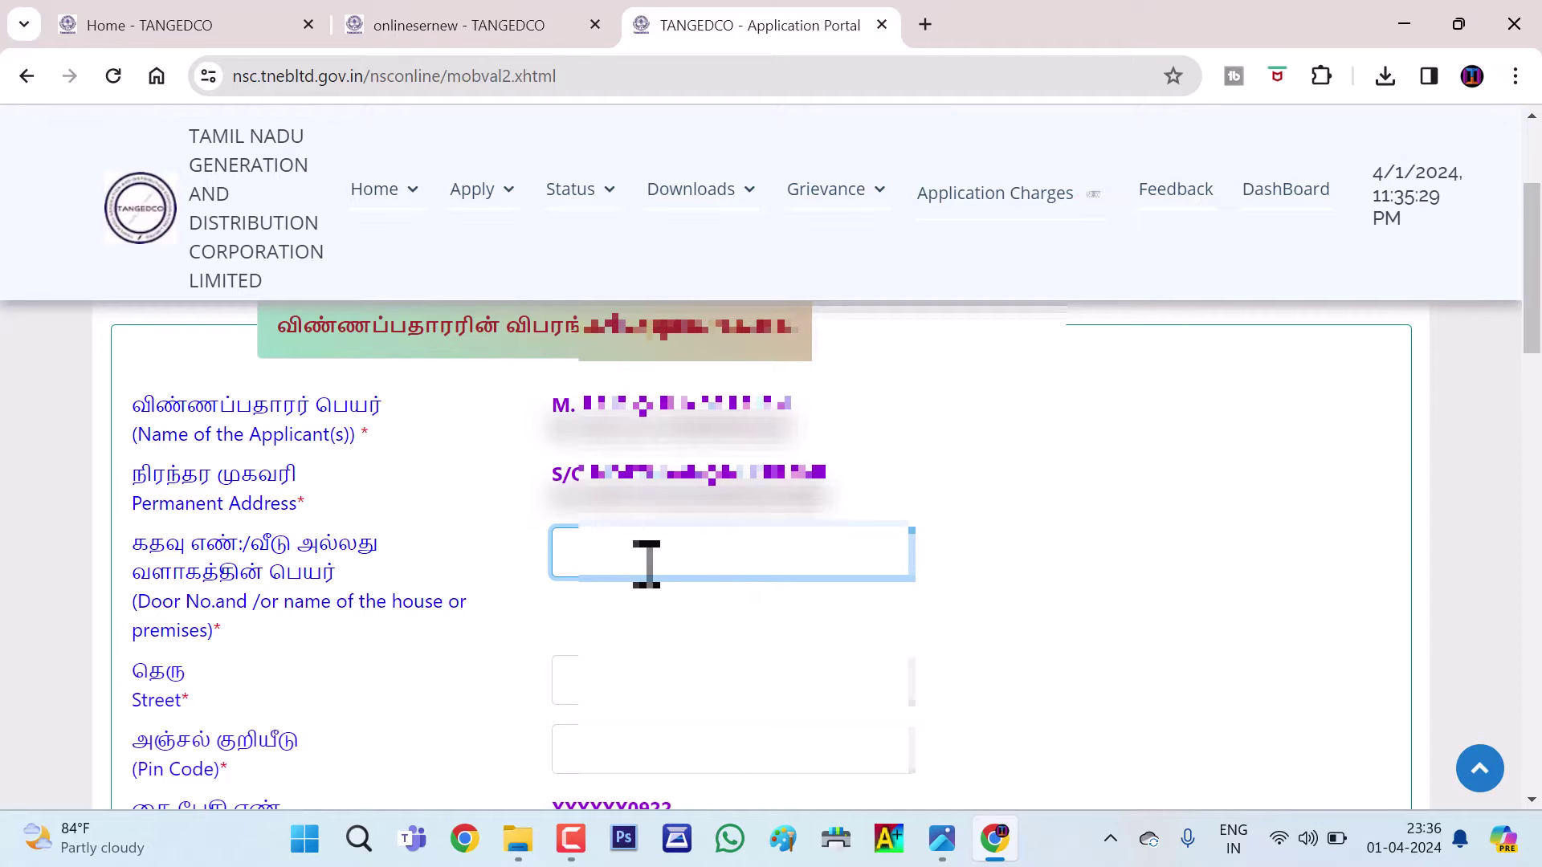
scroll(648, 562, down, 1)
click(701, 562)
scroll(562, 554, down, 1)
key(Tab)
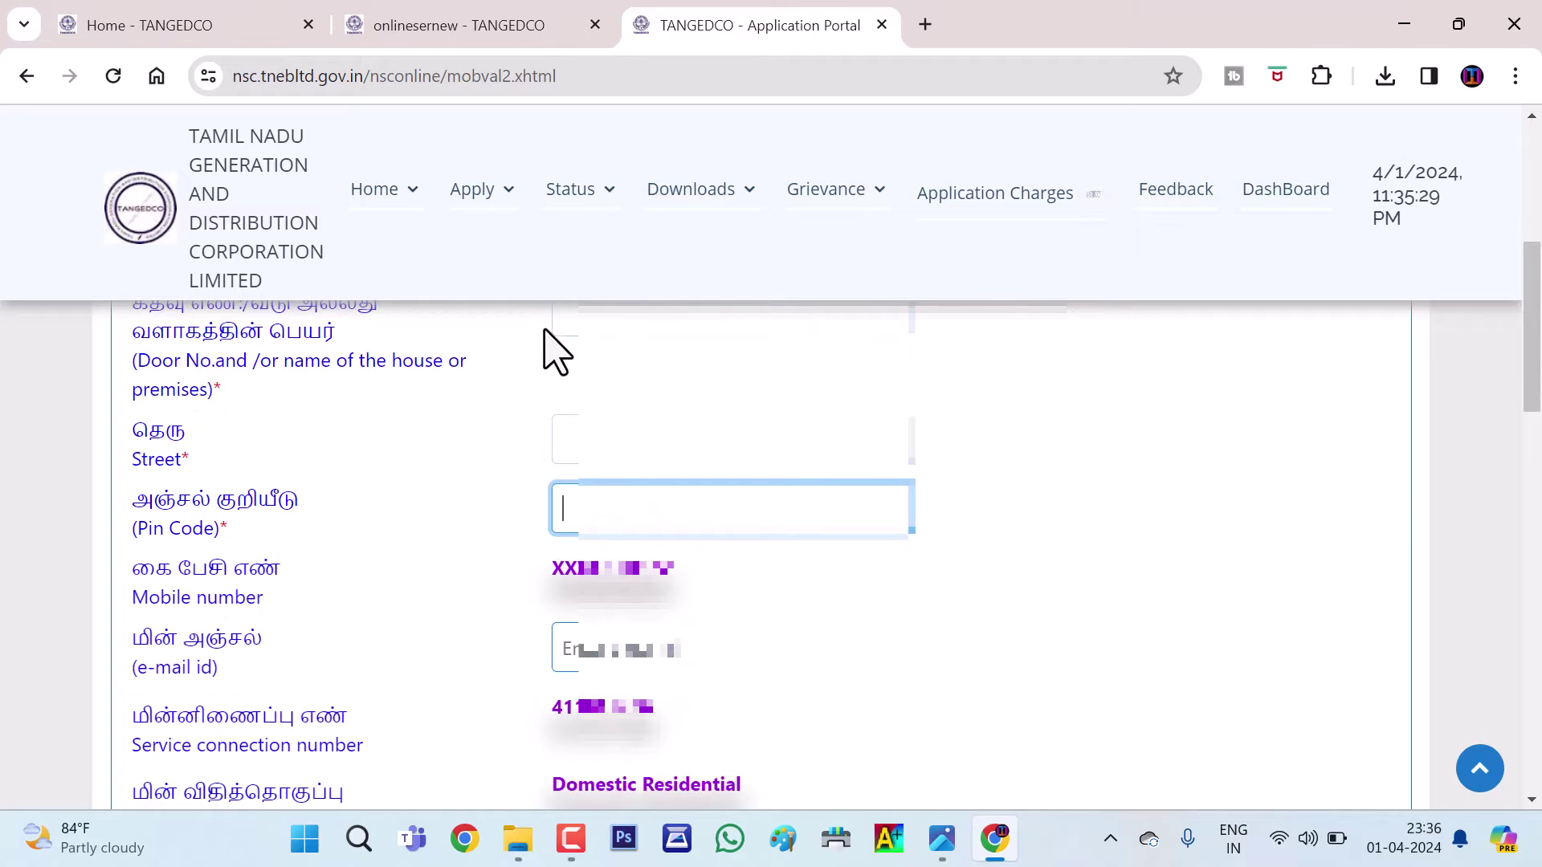
click(657, 437)
click(774, 506)
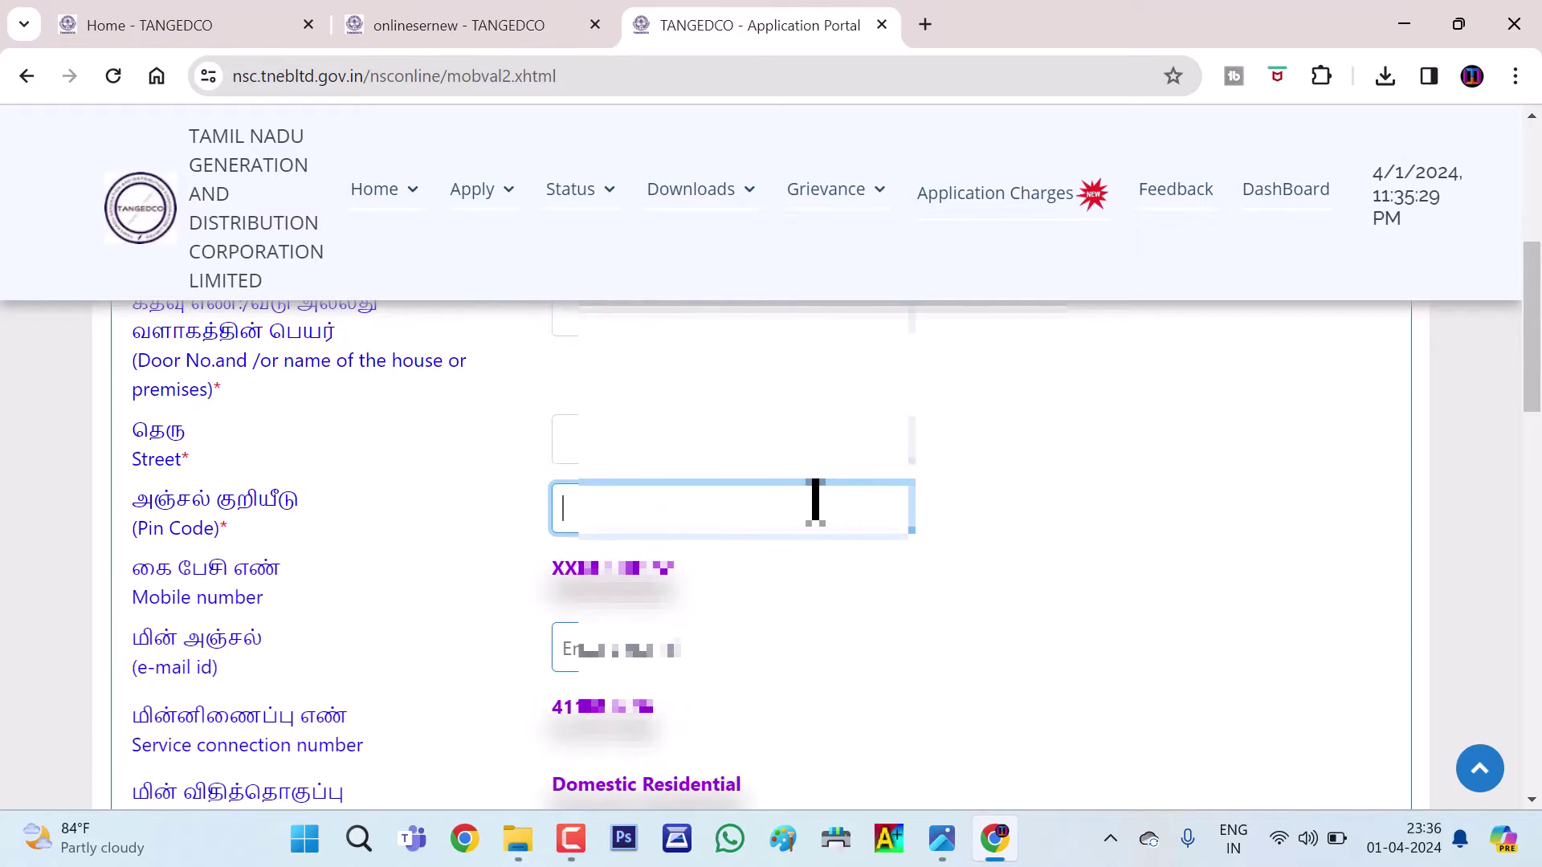
scroll(815, 498, down, 1)
drag(514, 447, 815, 472)
click(604, 528)
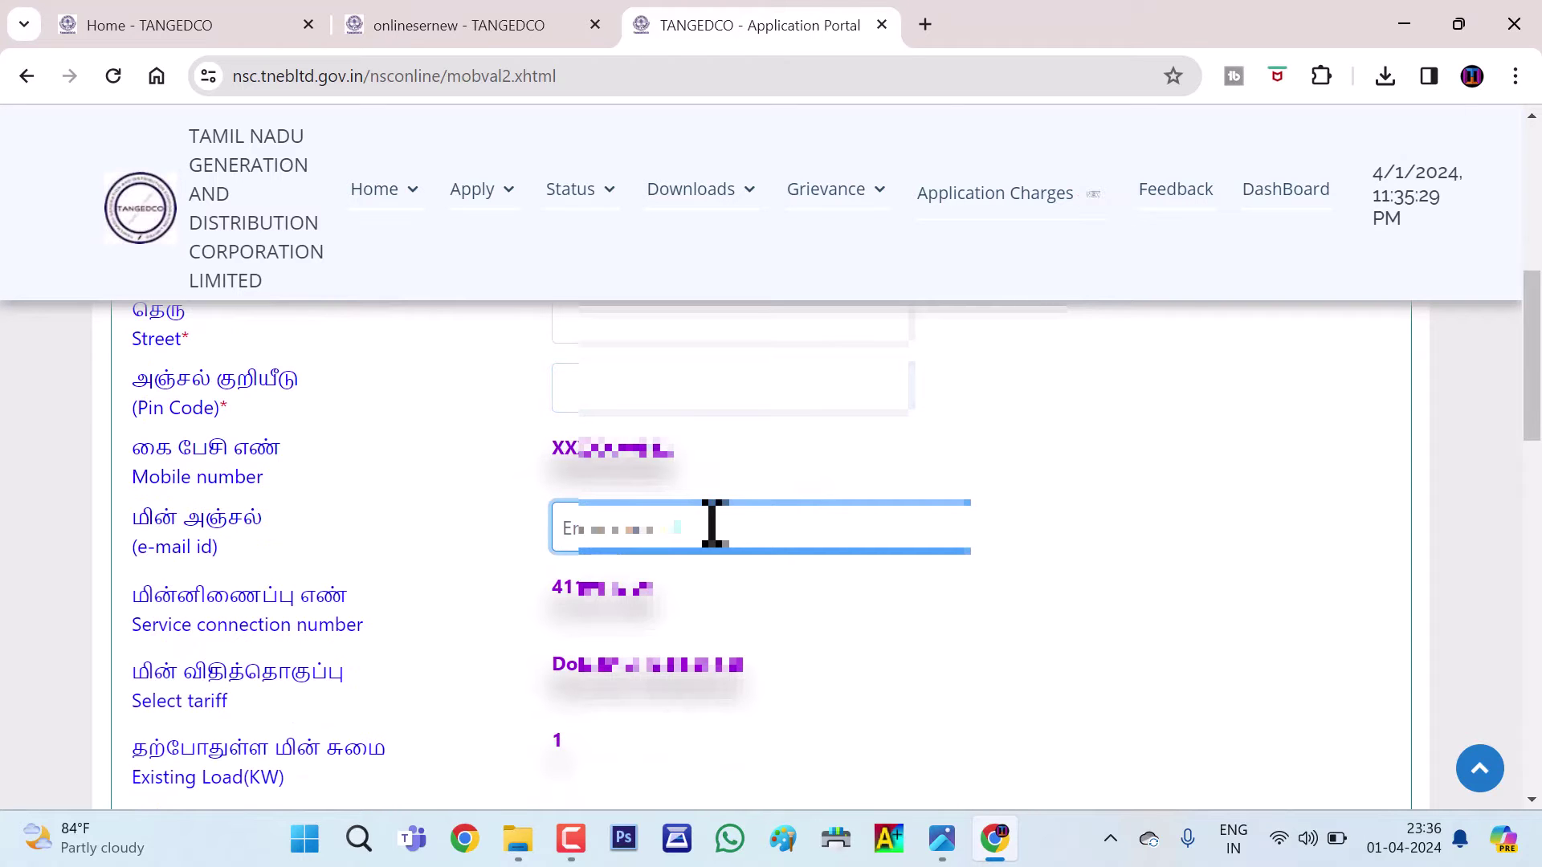
drag(210, 554, 135, 508)
click(135, 507)
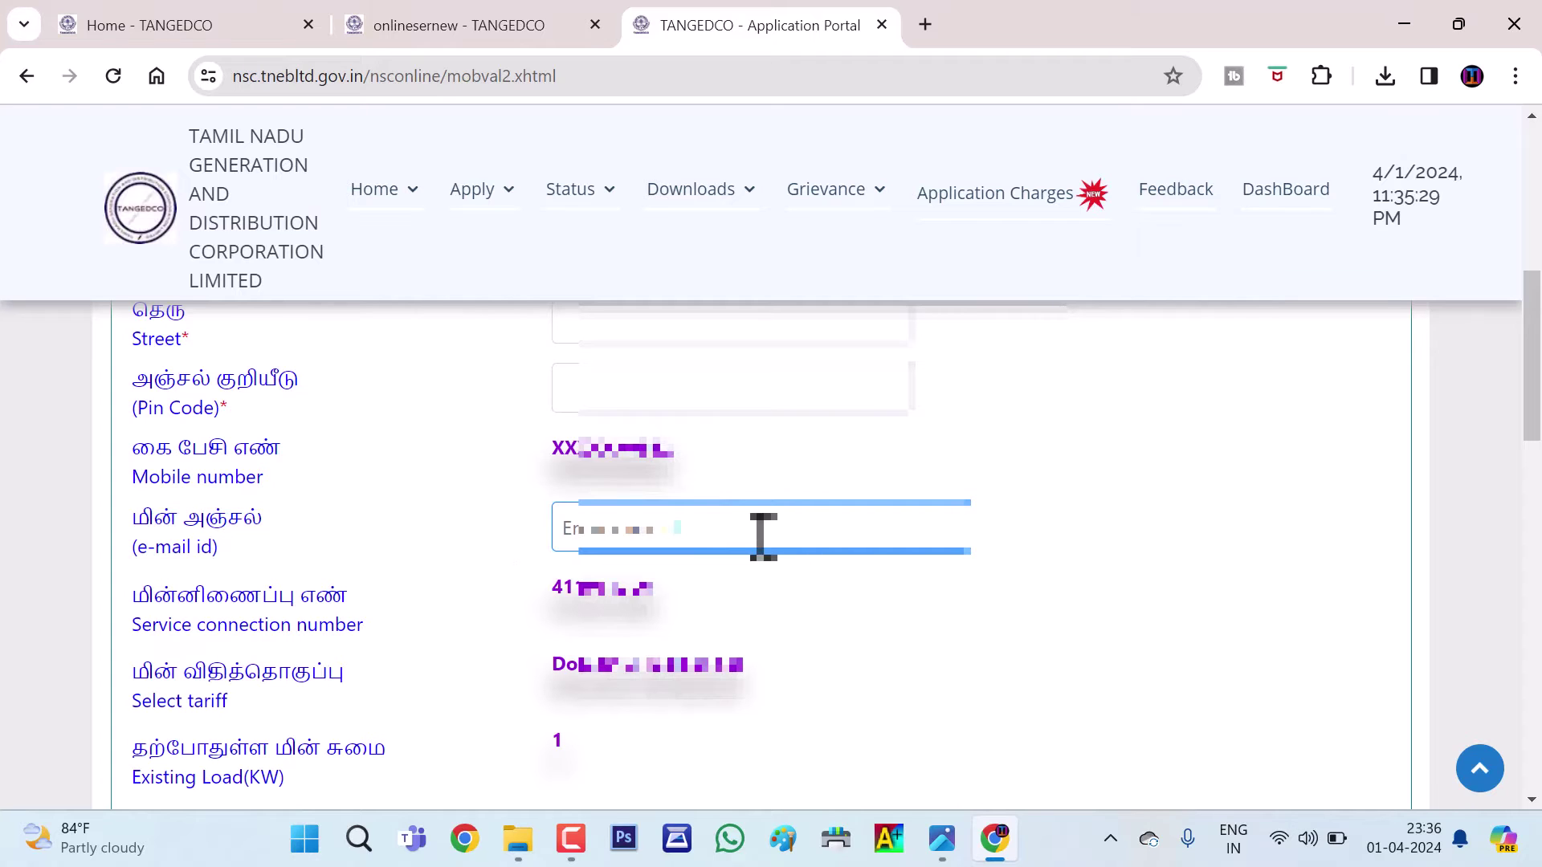
Step: Review the service connection number, tariff and existing load in the applicant details
scroll(344, 517, down, 1)
drag(555, 468, 916, 493)
click(904, 476)
scroll(340, 553, down, 1)
drag(553, 424, 800, 428)
click(870, 460)
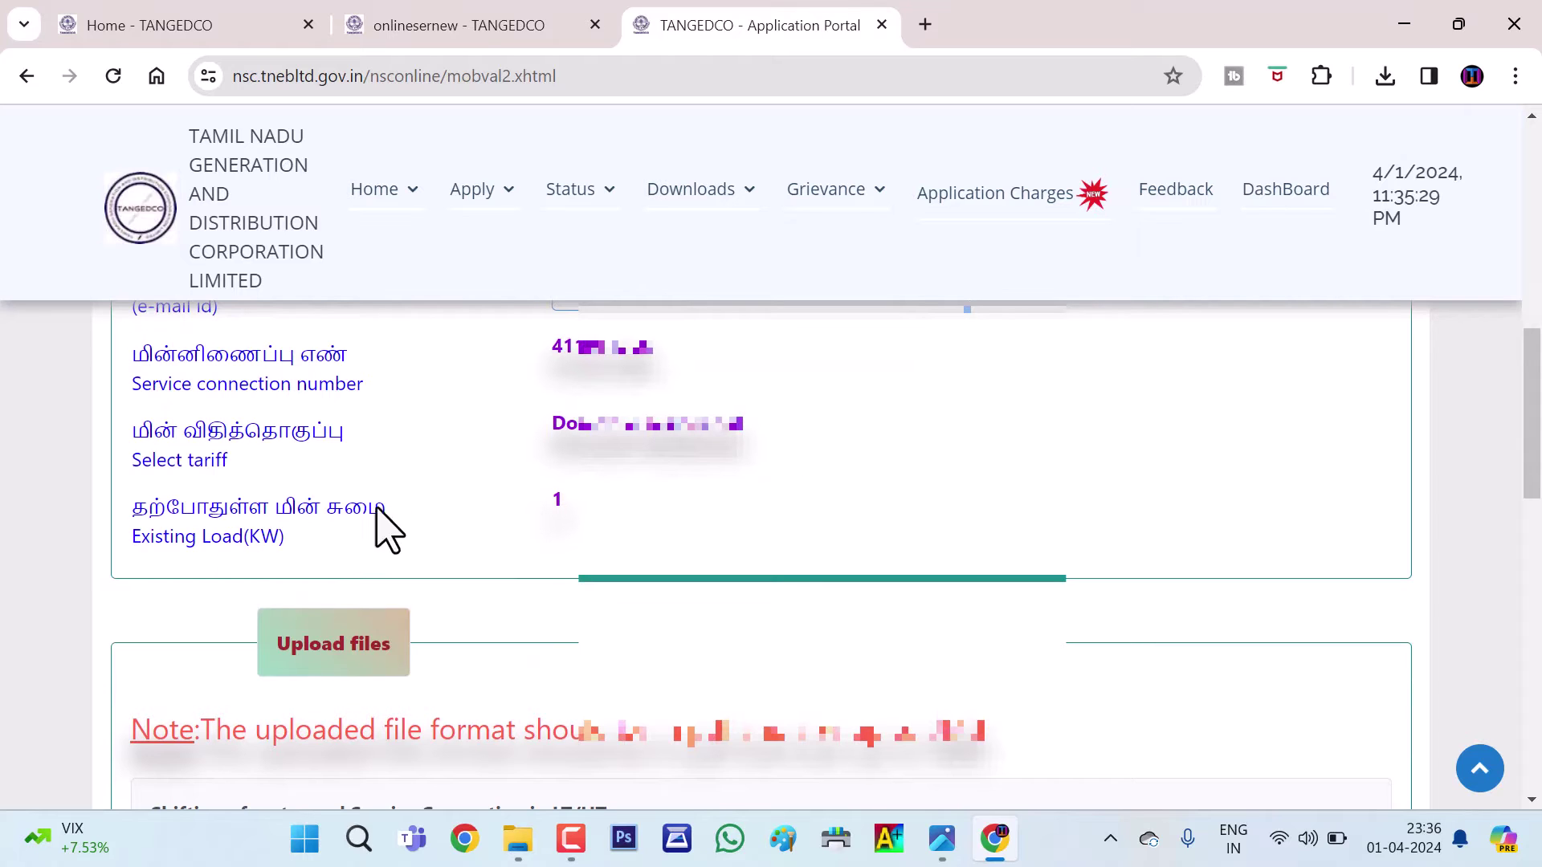
drag(149, 506, 460, 539)
click(519, 517)
click(610, 518)
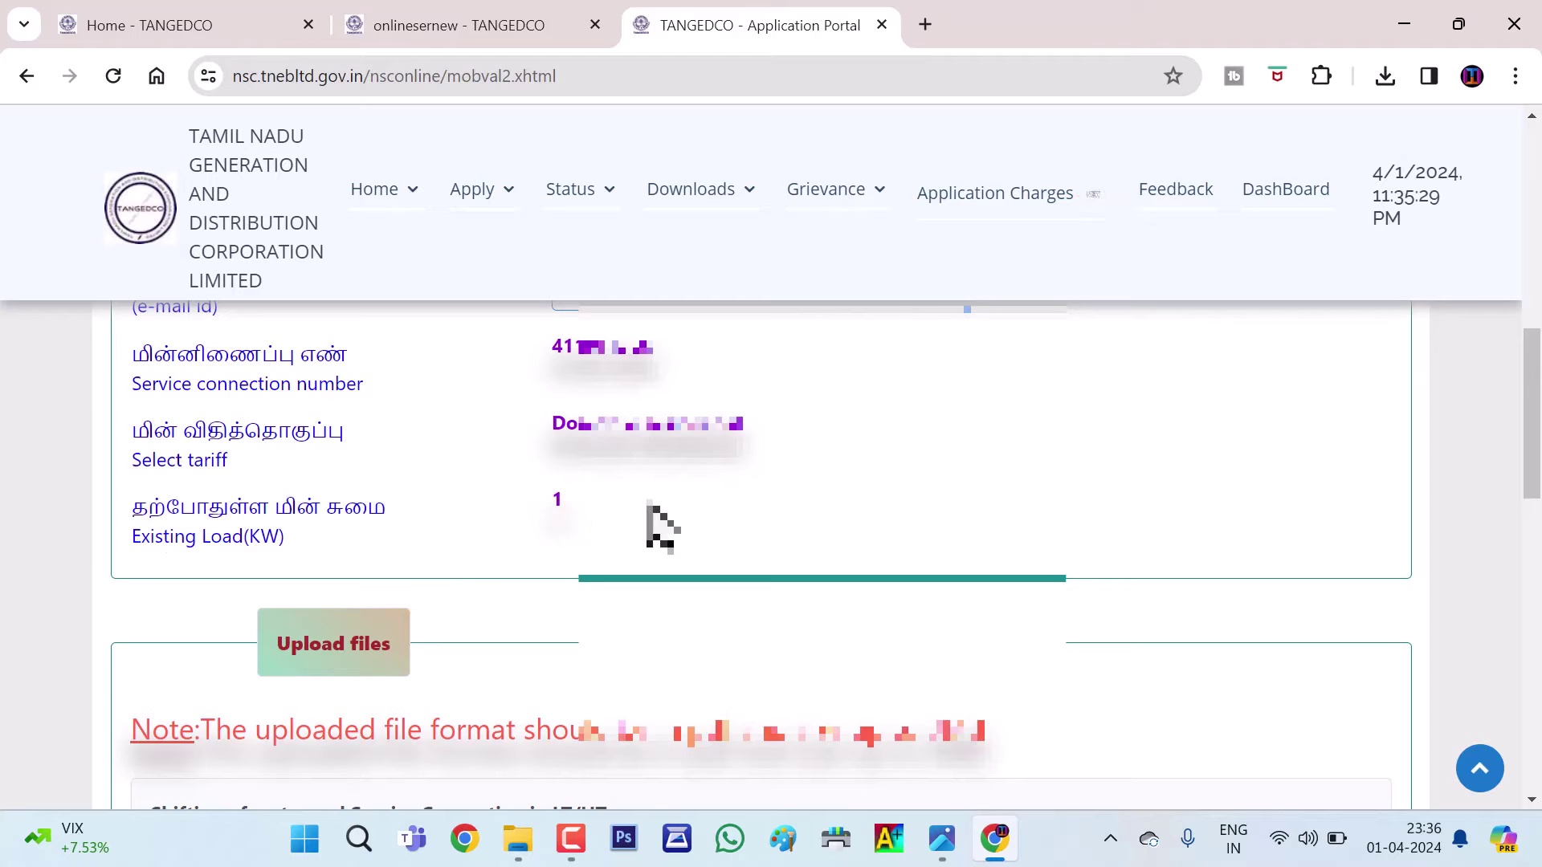
scroll(707, 474, down, 3)
scroll(755, 514, up, 3)
scroll(739, 506, up, 3)
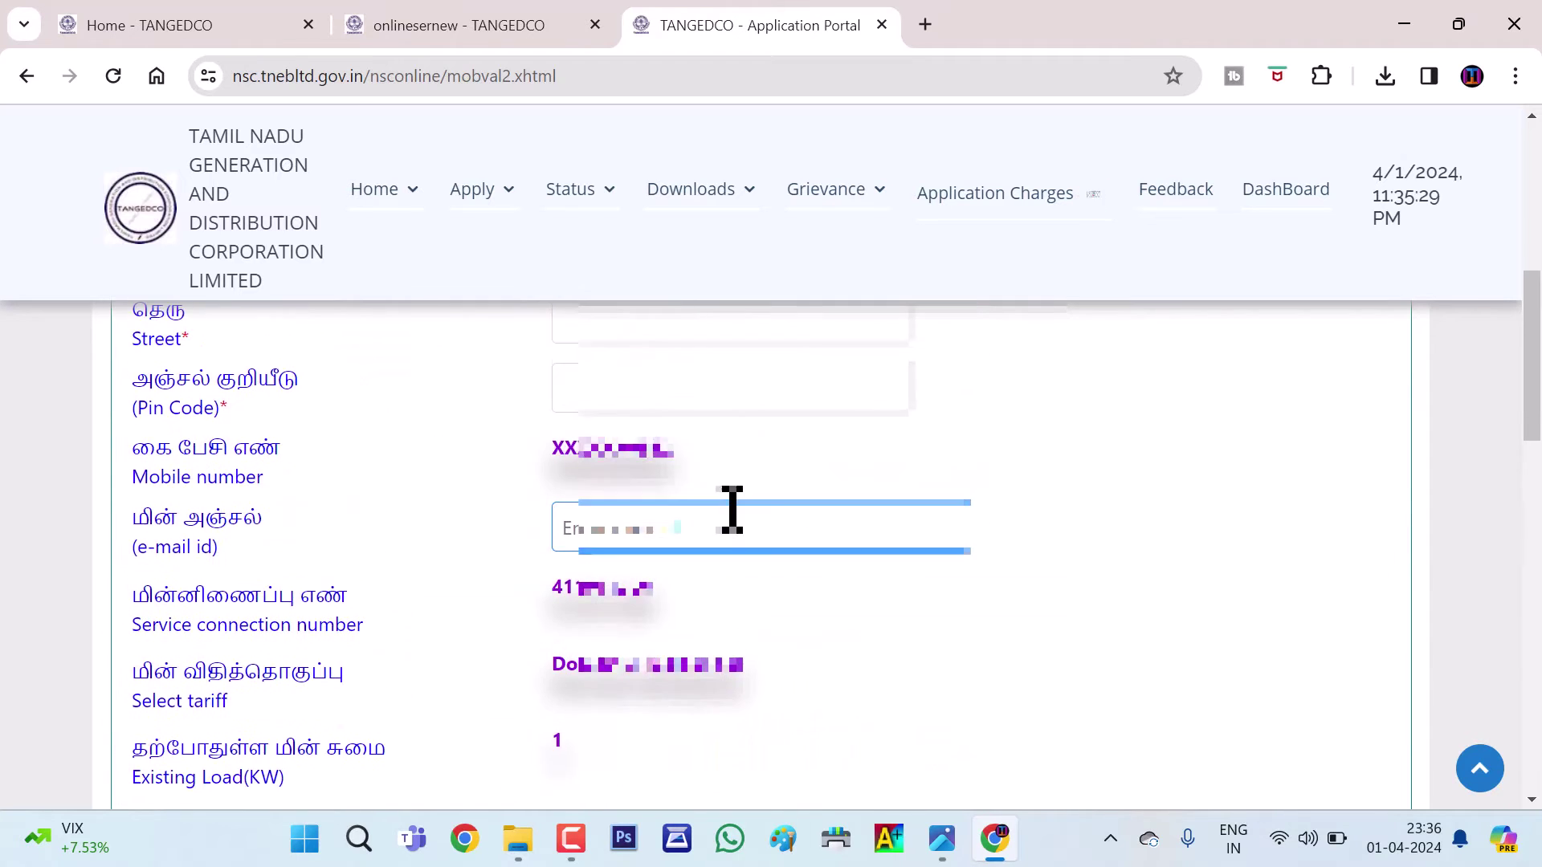
scroll(730, 509, down, 7)
scroll(610, 530, up, 2)
scroll(554, 496, up, 2)
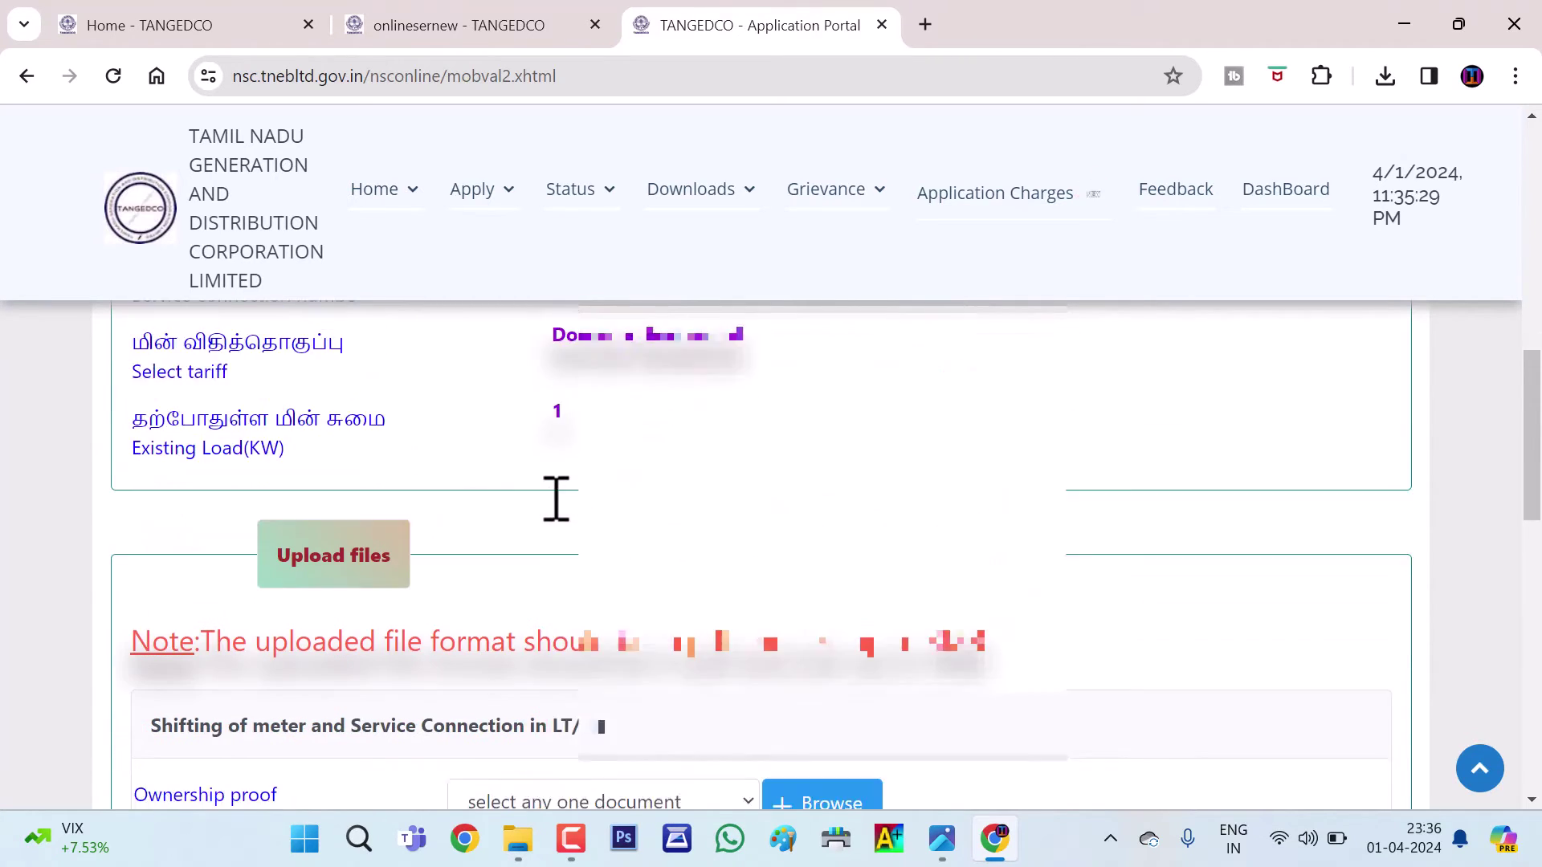
Step: Read the note about the required file format in the Upload files section
scroll(561, 517, down, 3)
drag(228, 371, 1015, 396)
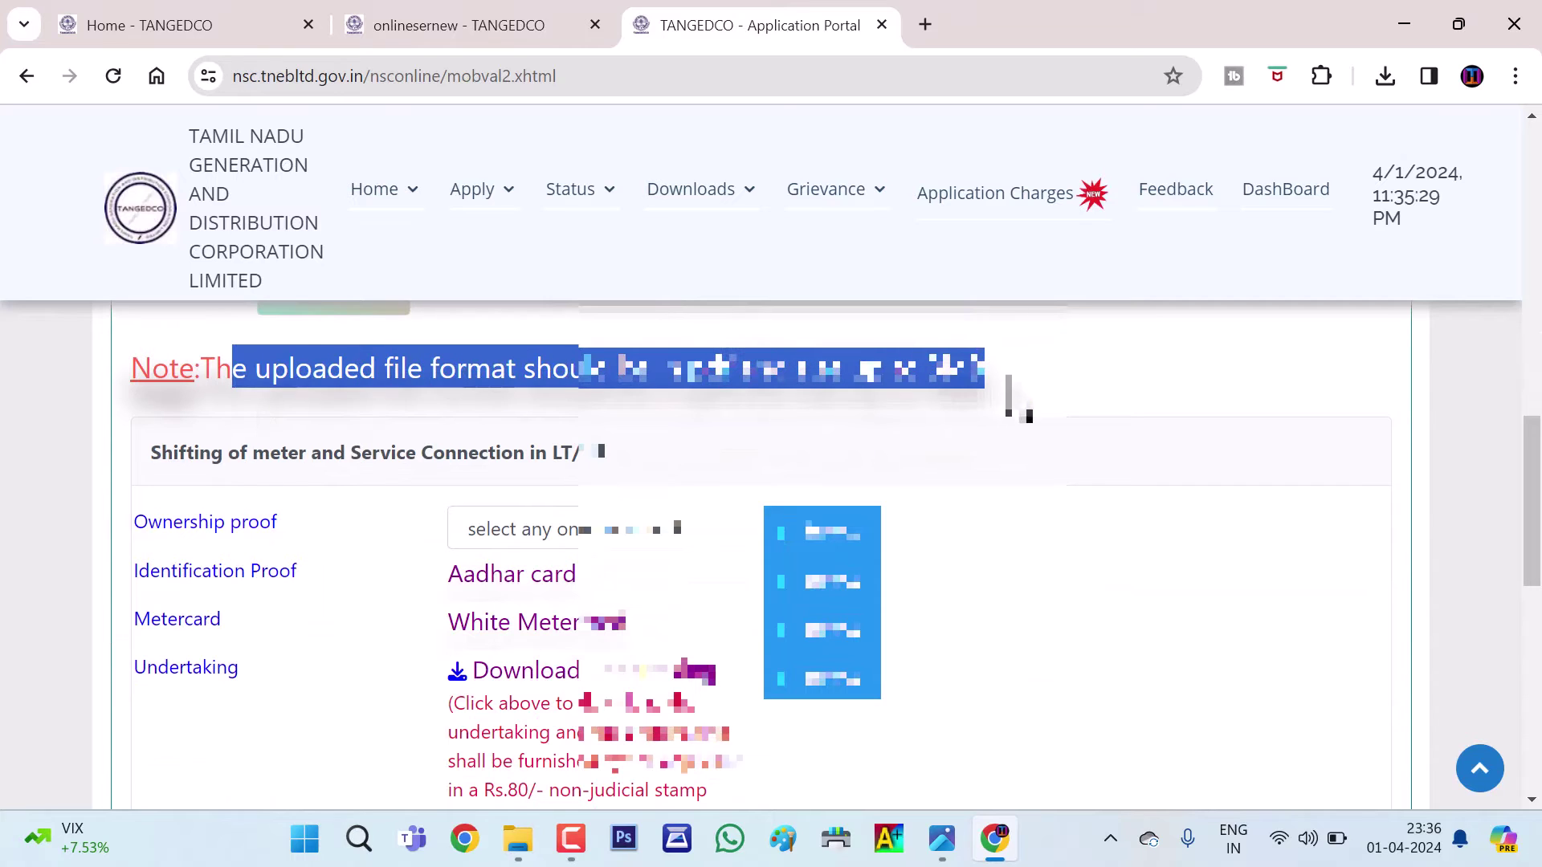
click(1048, 385)
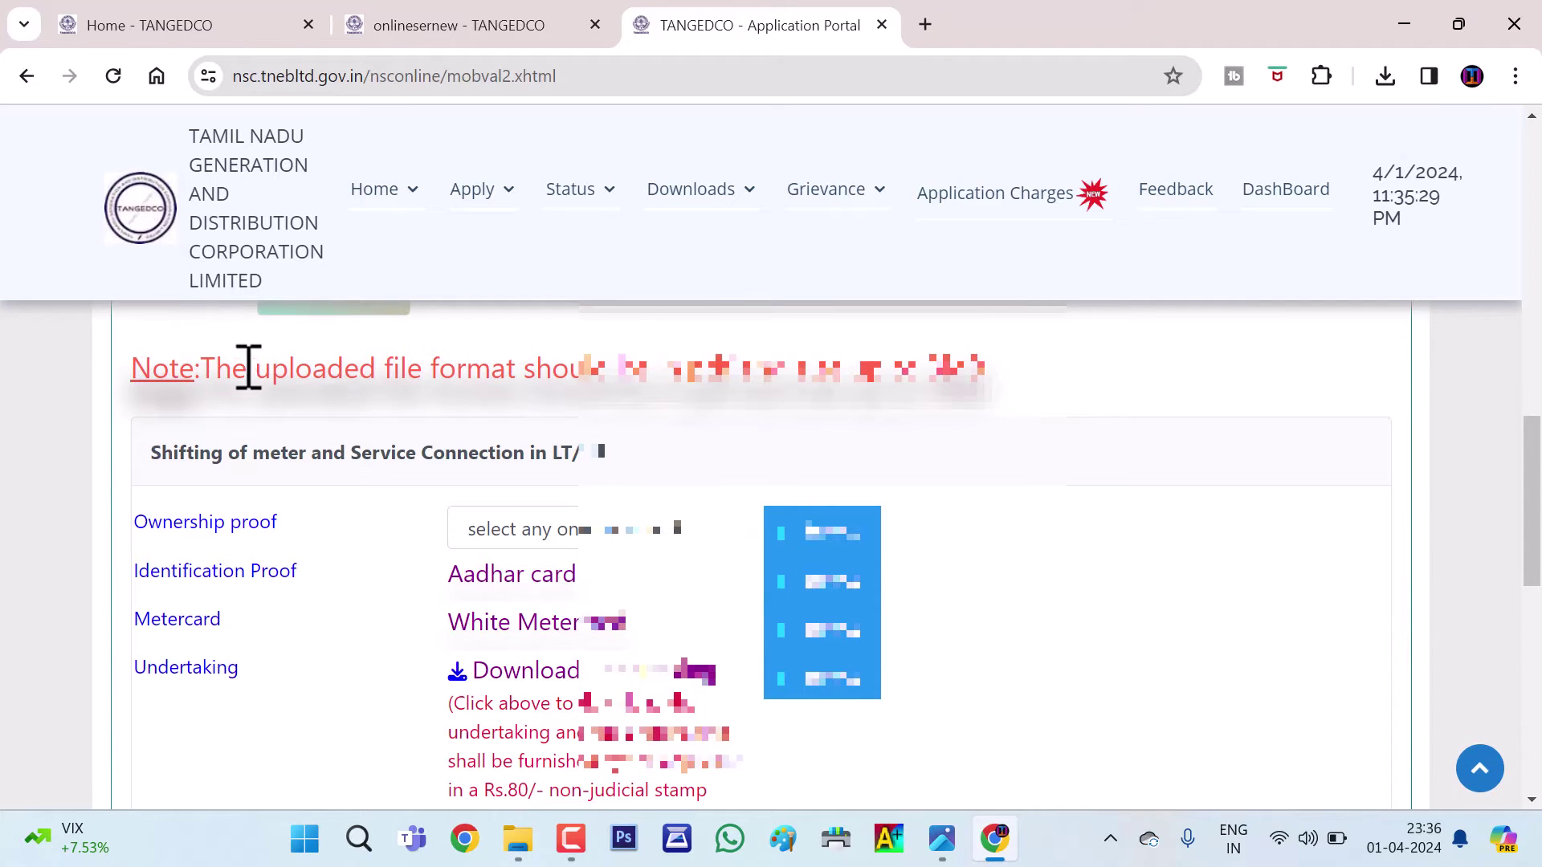
drag(232, 372, 994, 377)
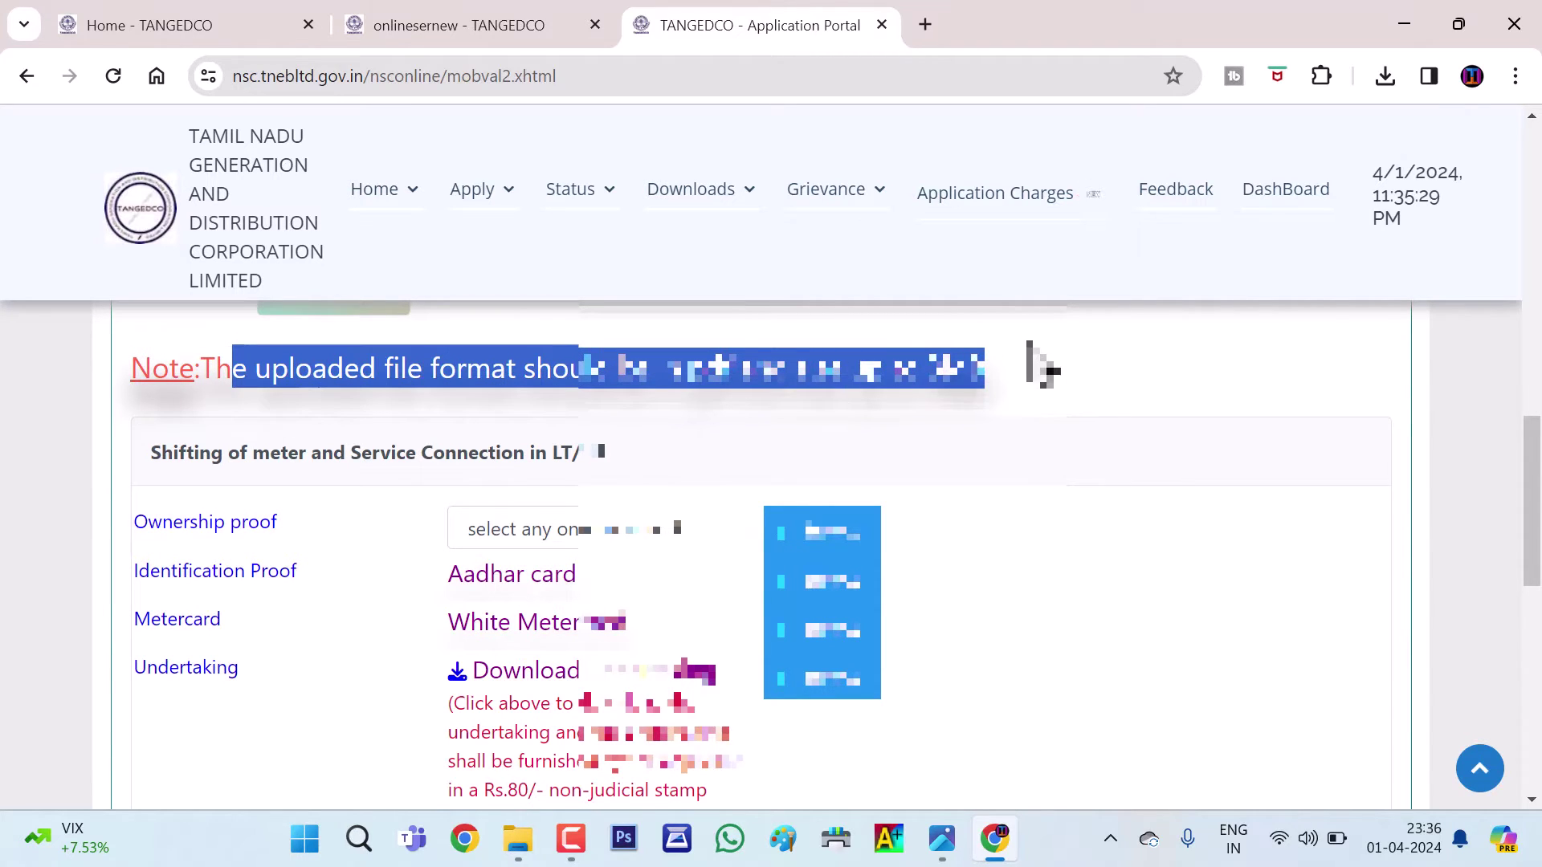
click(1062, 371)
drag(896, 377, 1098, 363)
click(1098, 363)
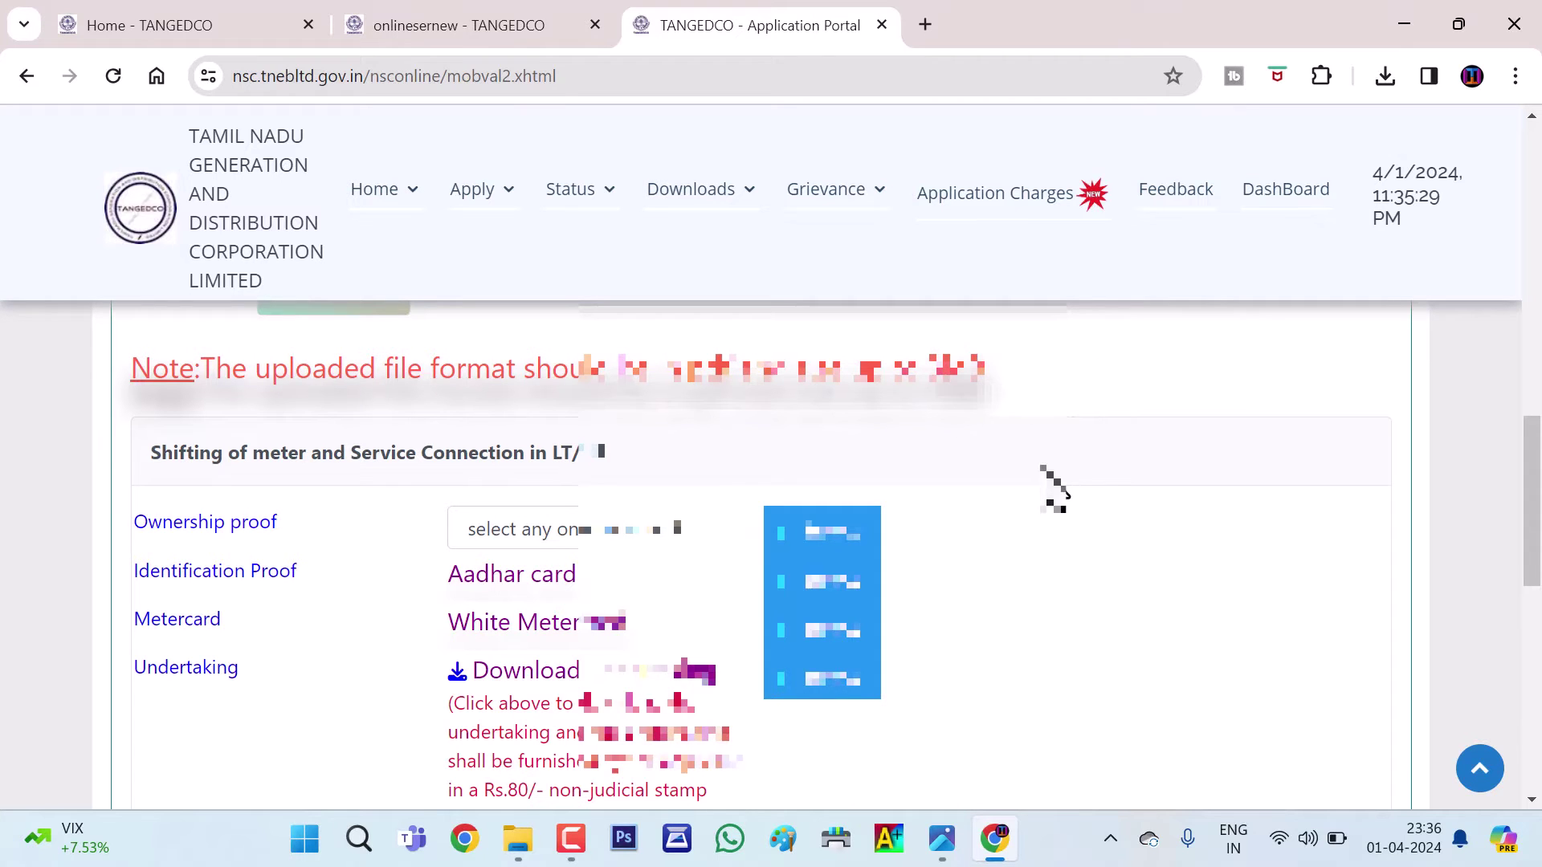
scroll(1052, 494, down, 2)
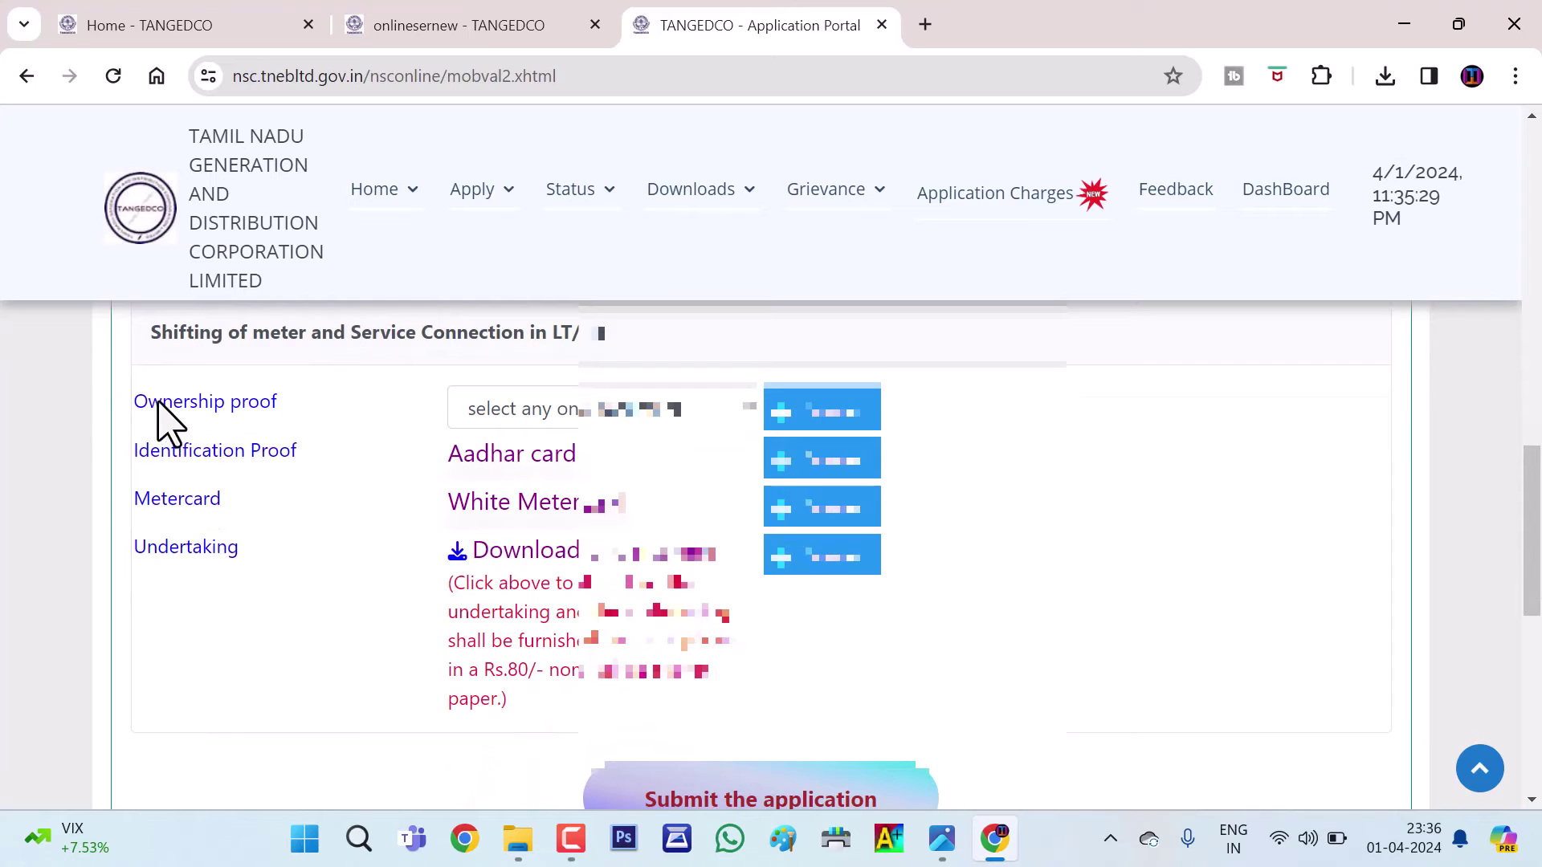
Step: Choose Computer Patta as the ownership proof document in the Upload files section
drag(171, 401, 354, 403)
click(354, 403)
click(652, 424)
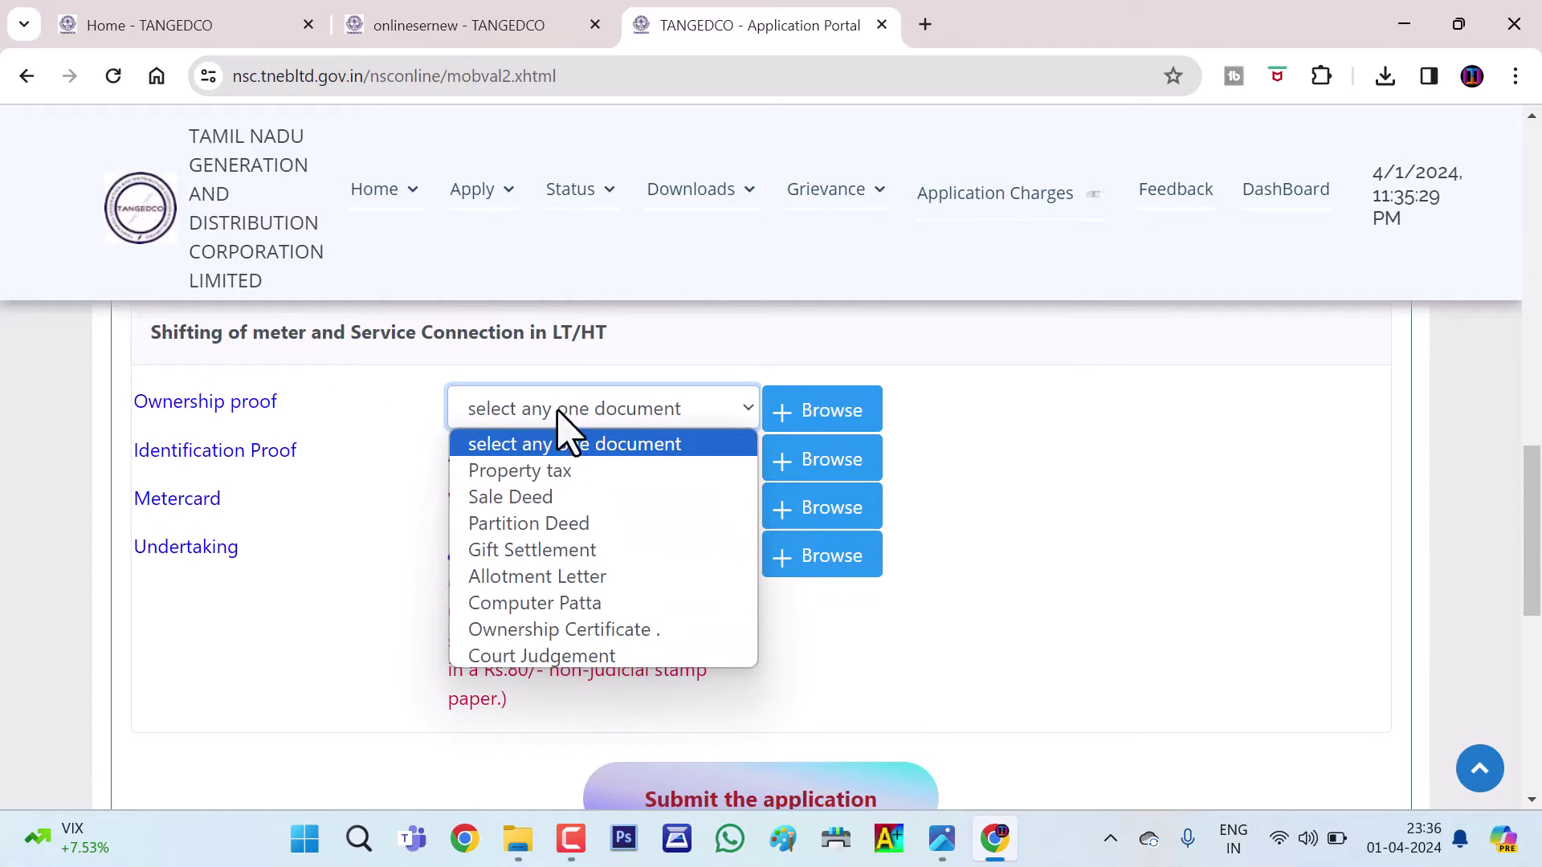
click(534, 602)
drag(133, 406, 388, 396)
click(388, 396)
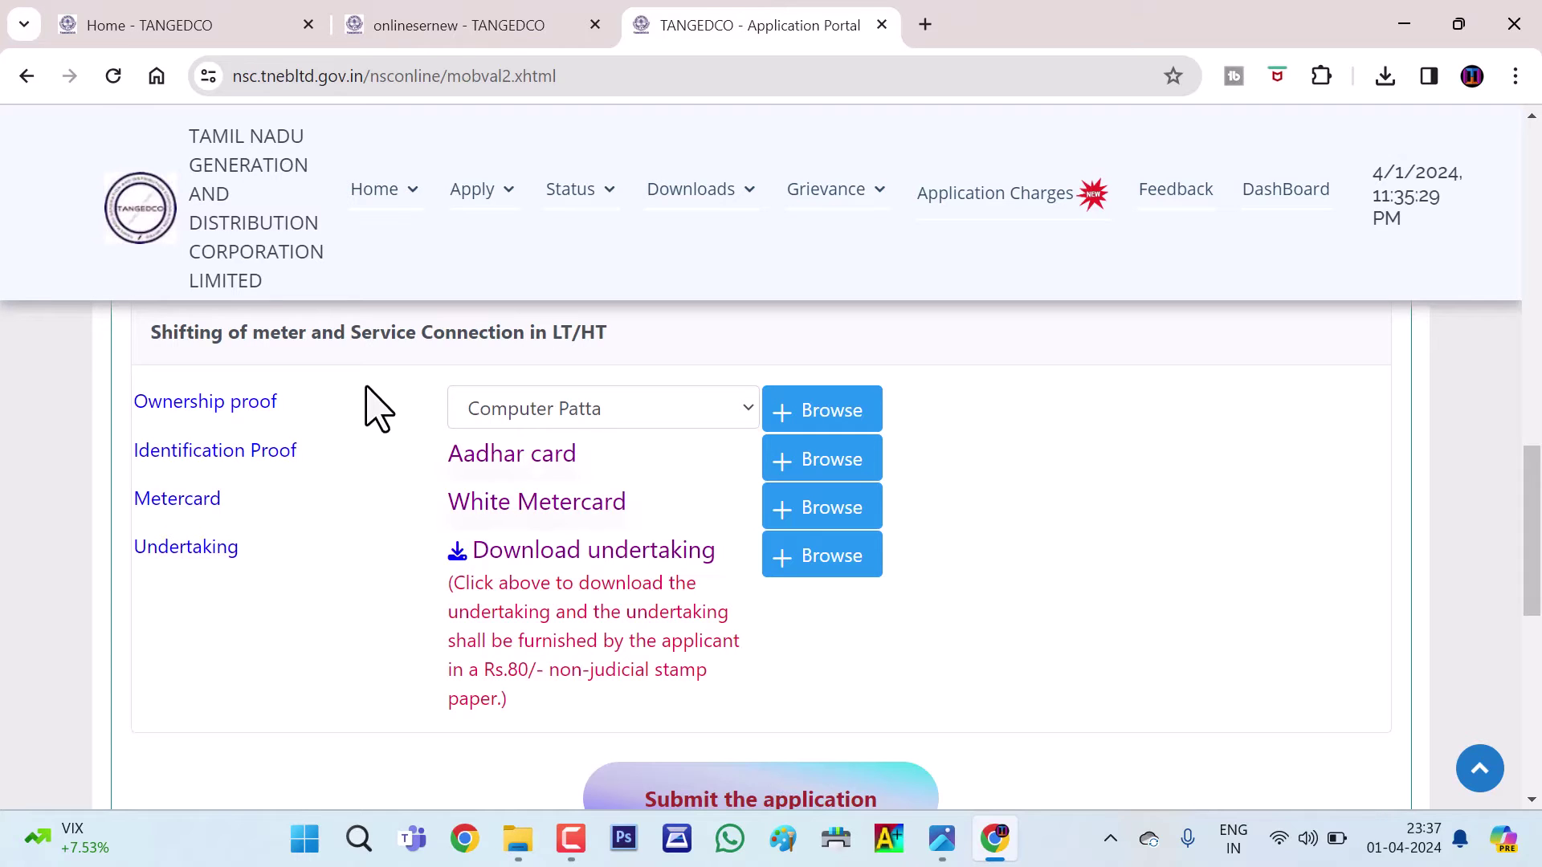
click(721, 411)
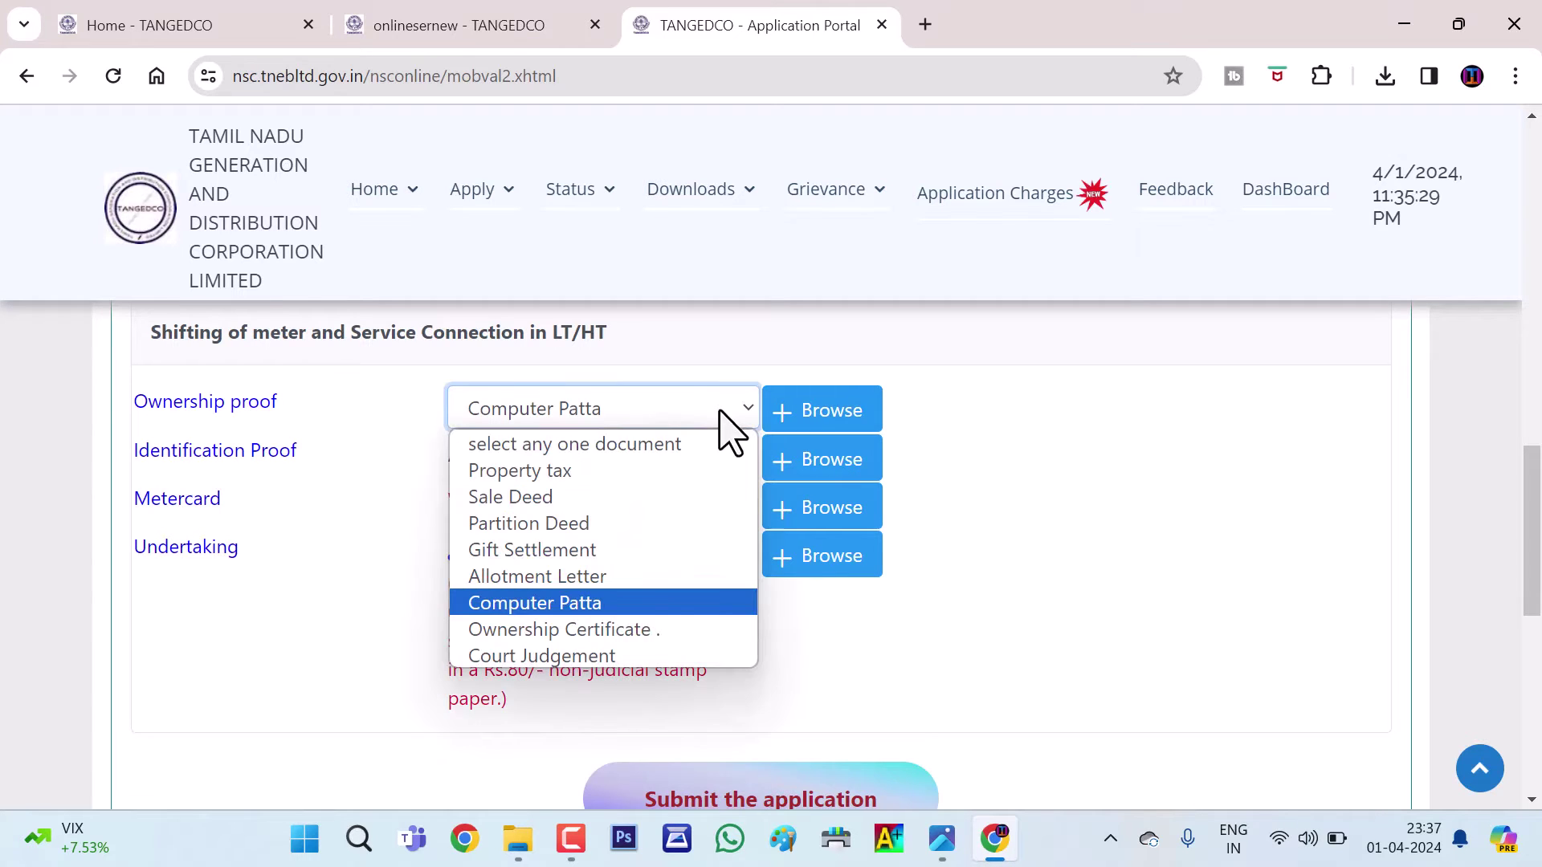
click(721, 411)
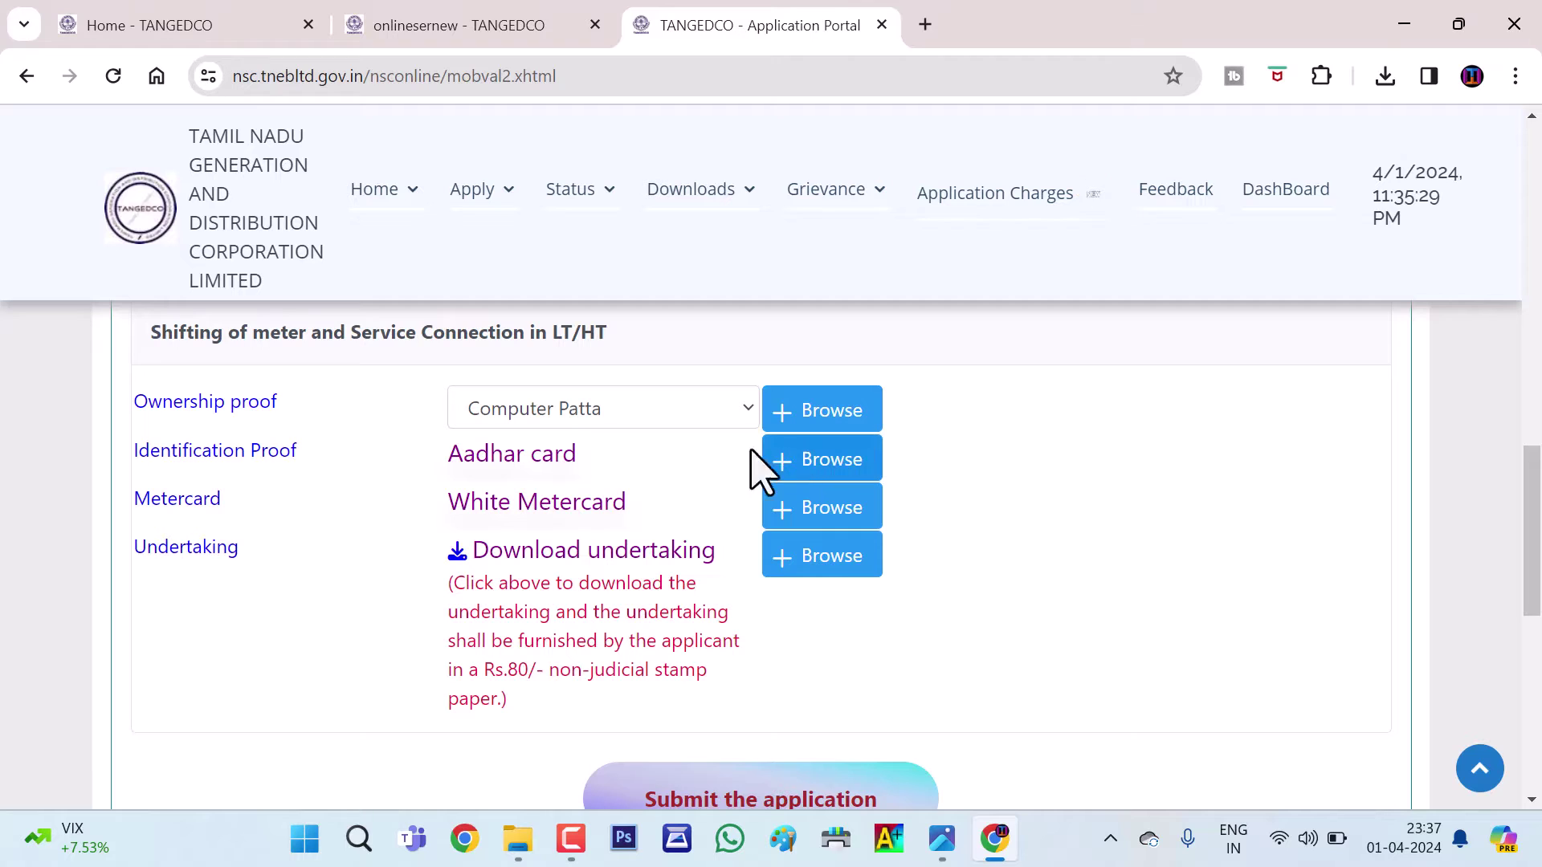
Step: Review the Aadhar card and White Metercard listed as identification proof and meter card in the upload section
drag(451, 478, 619, 477)
click(1221, 566)
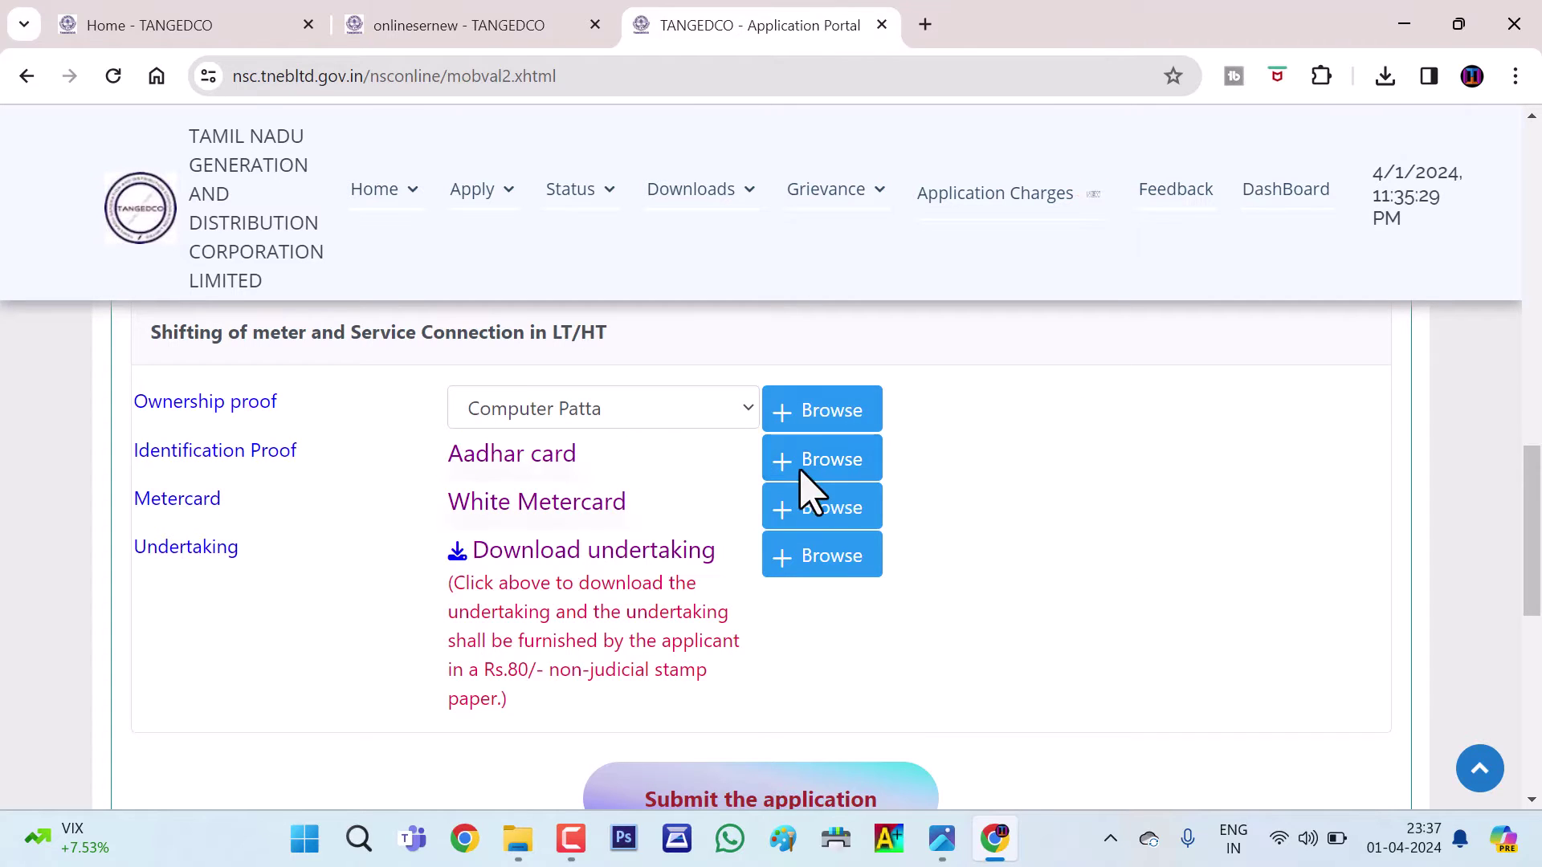
drag(454, 518, 682, 514)
click(678, 504)
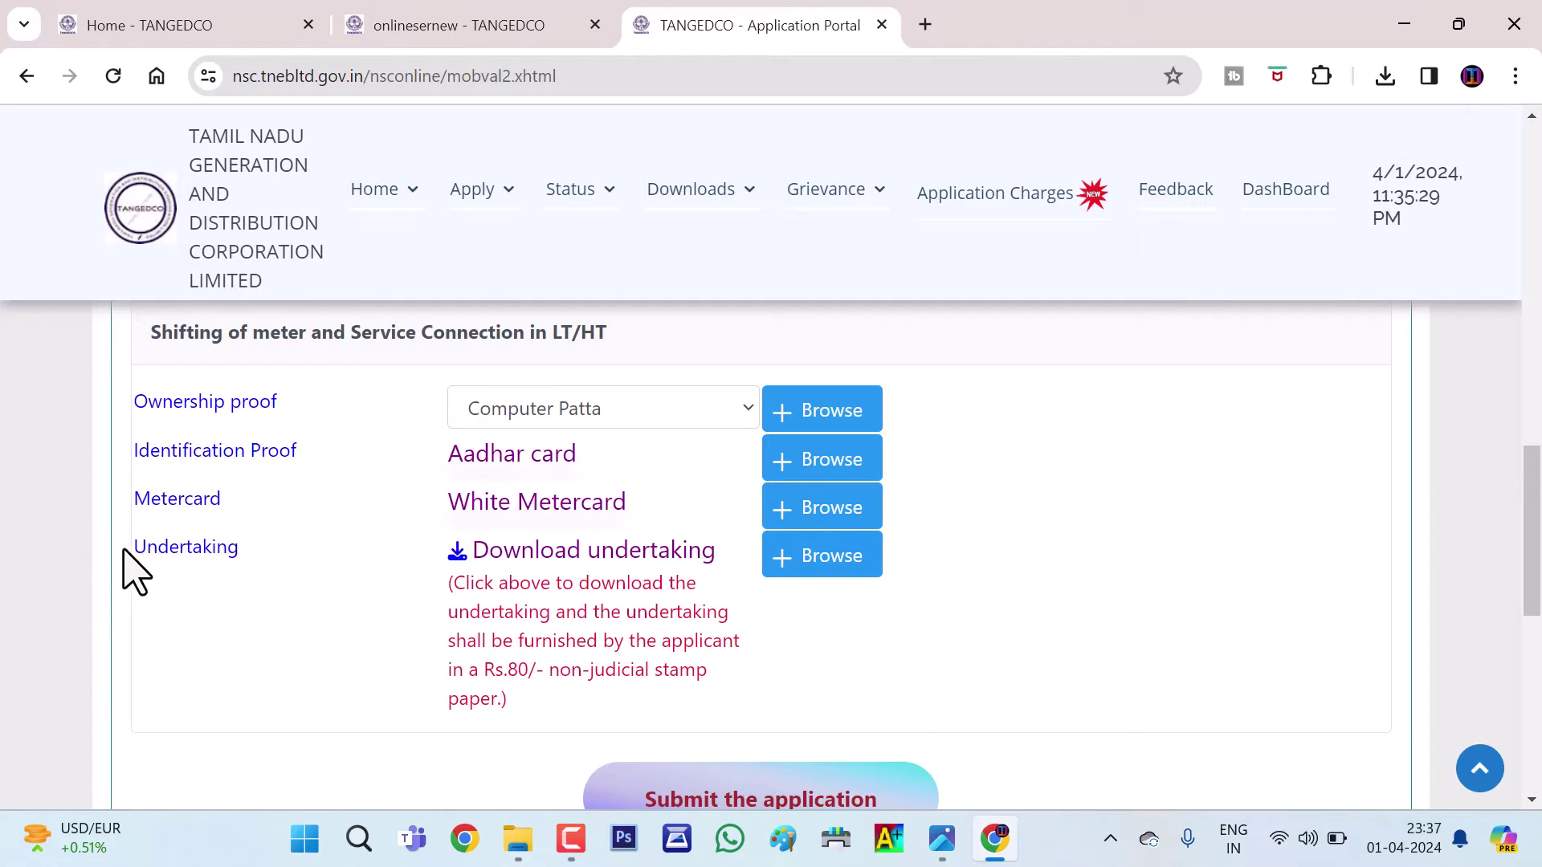
Step: Read the Undertaking entry and its note on furnishing it on non-judicial stamp paper
drag(126, 561, 227, 550)
click(369, 571)
drag(466, 594, 923, 730)
click(923, 730)
Step: Open the undertaking form and look through its pages down to the applicant signature and witness lines
click(575, 554)
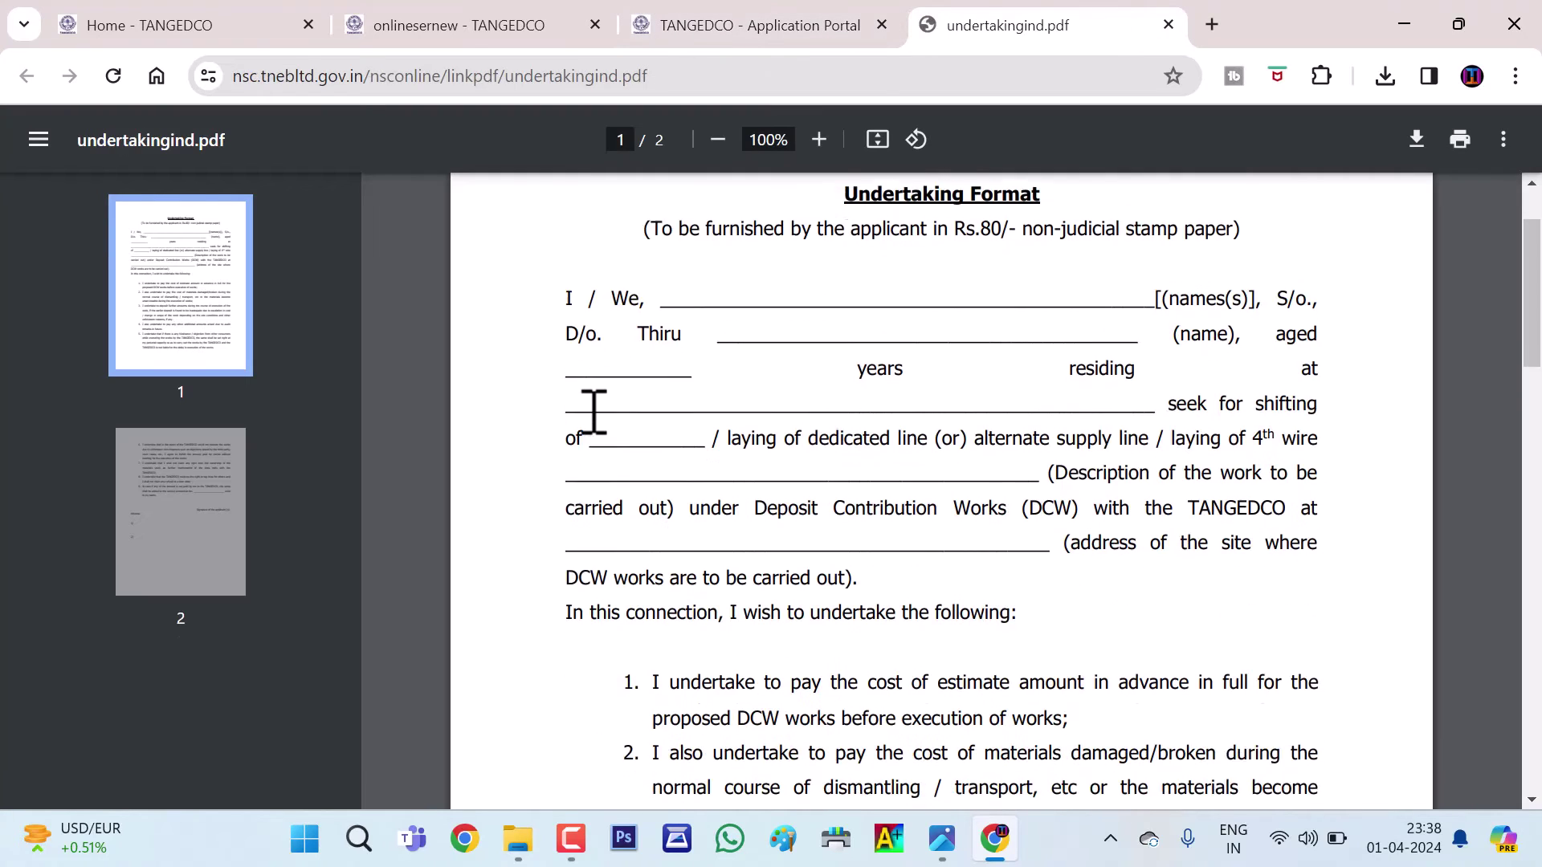
scroll(594, 411, down, 15)
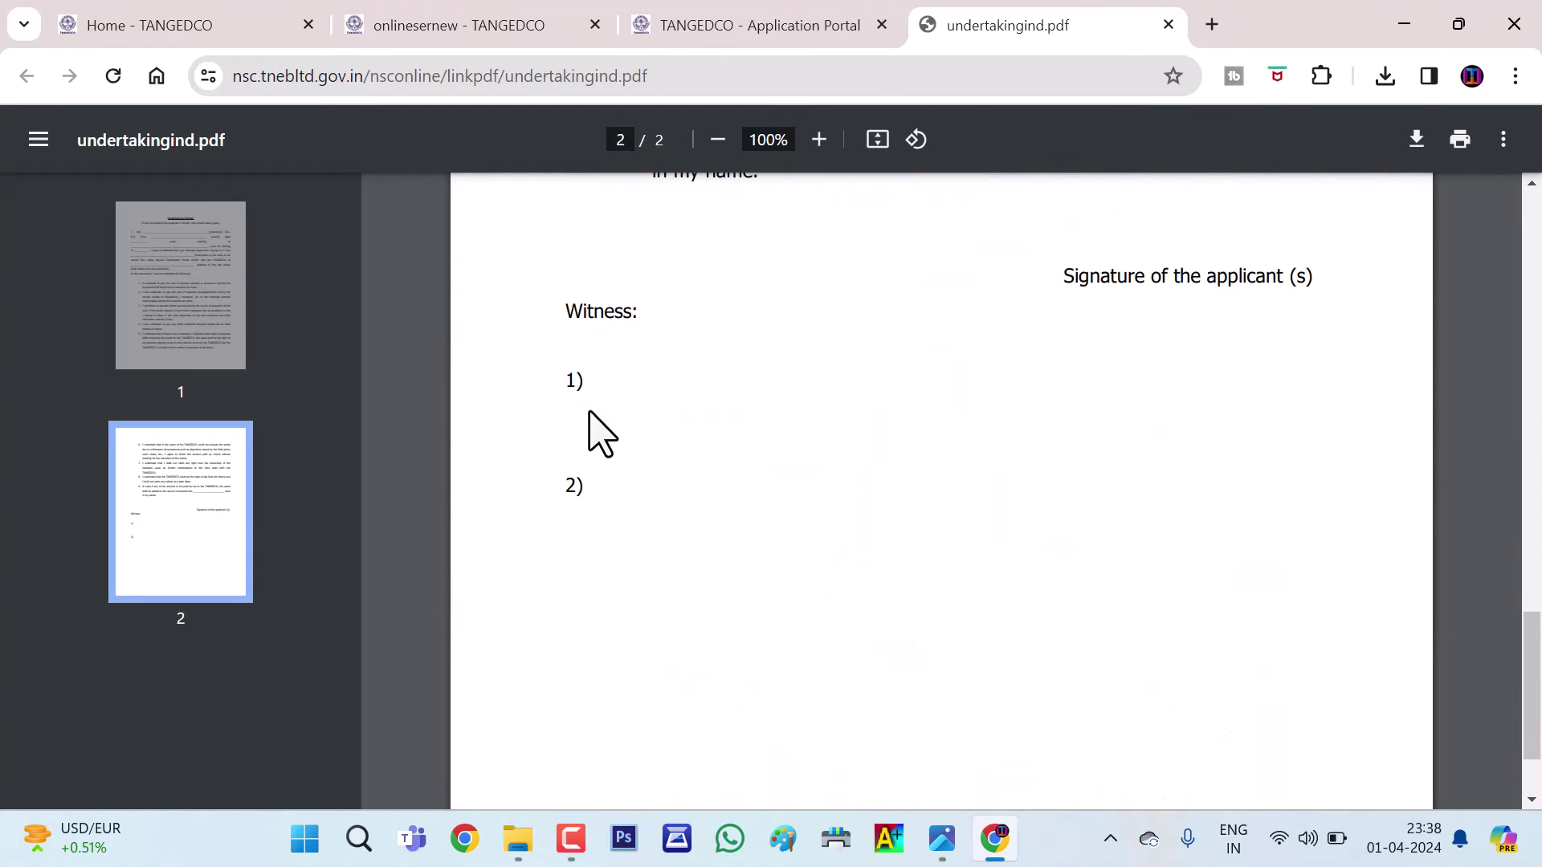
scroll(896, 522, up, 15)
Step: Return to the application form and review the full list of required documents and their upload fields
click(785, 20)
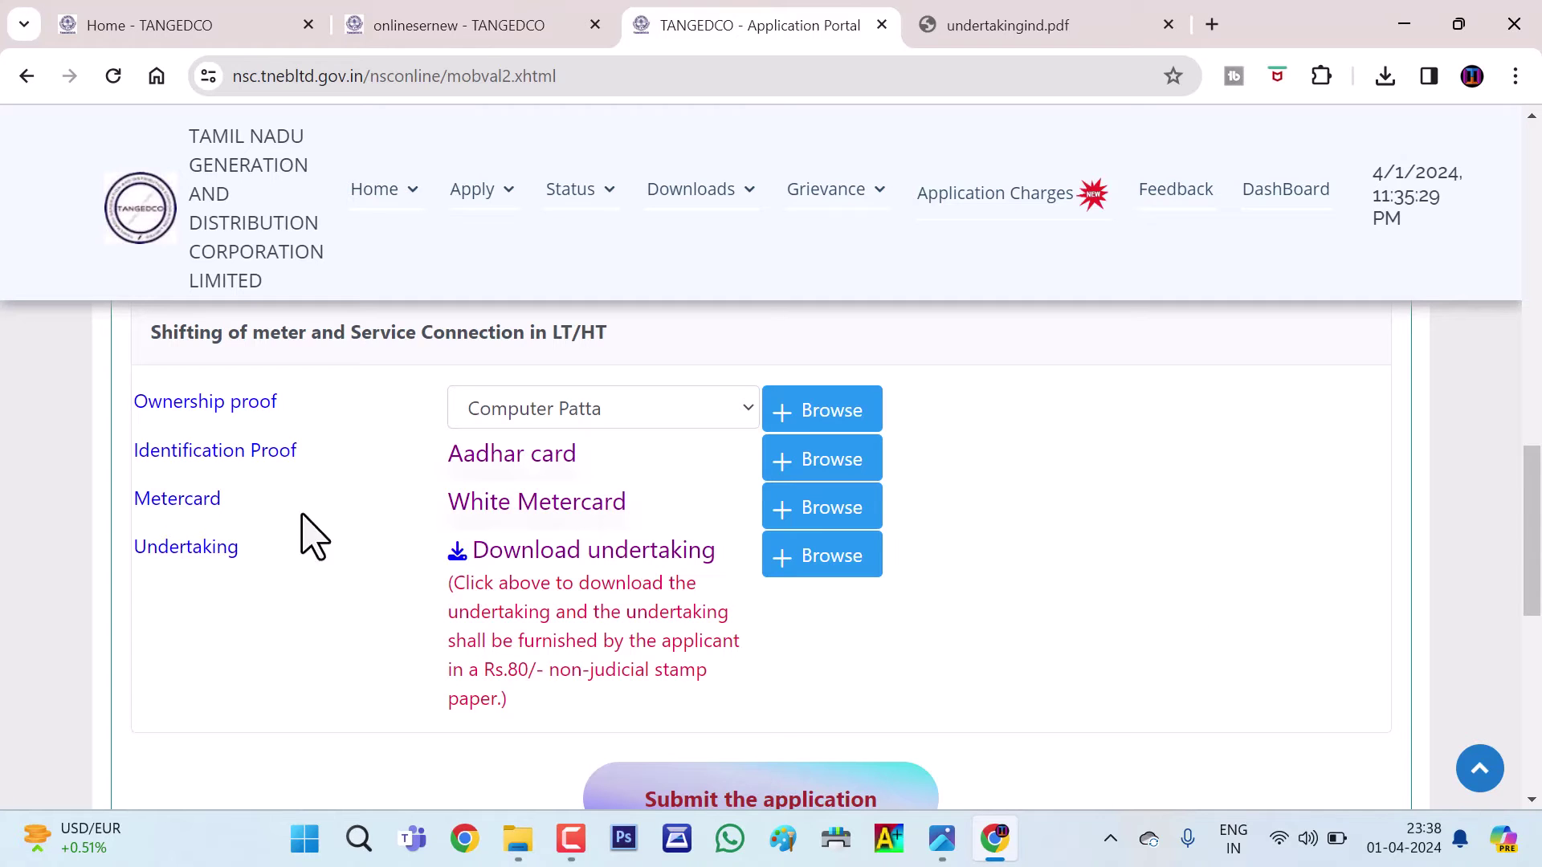
drag(402, 420, 722, 707)
click(990, 681)
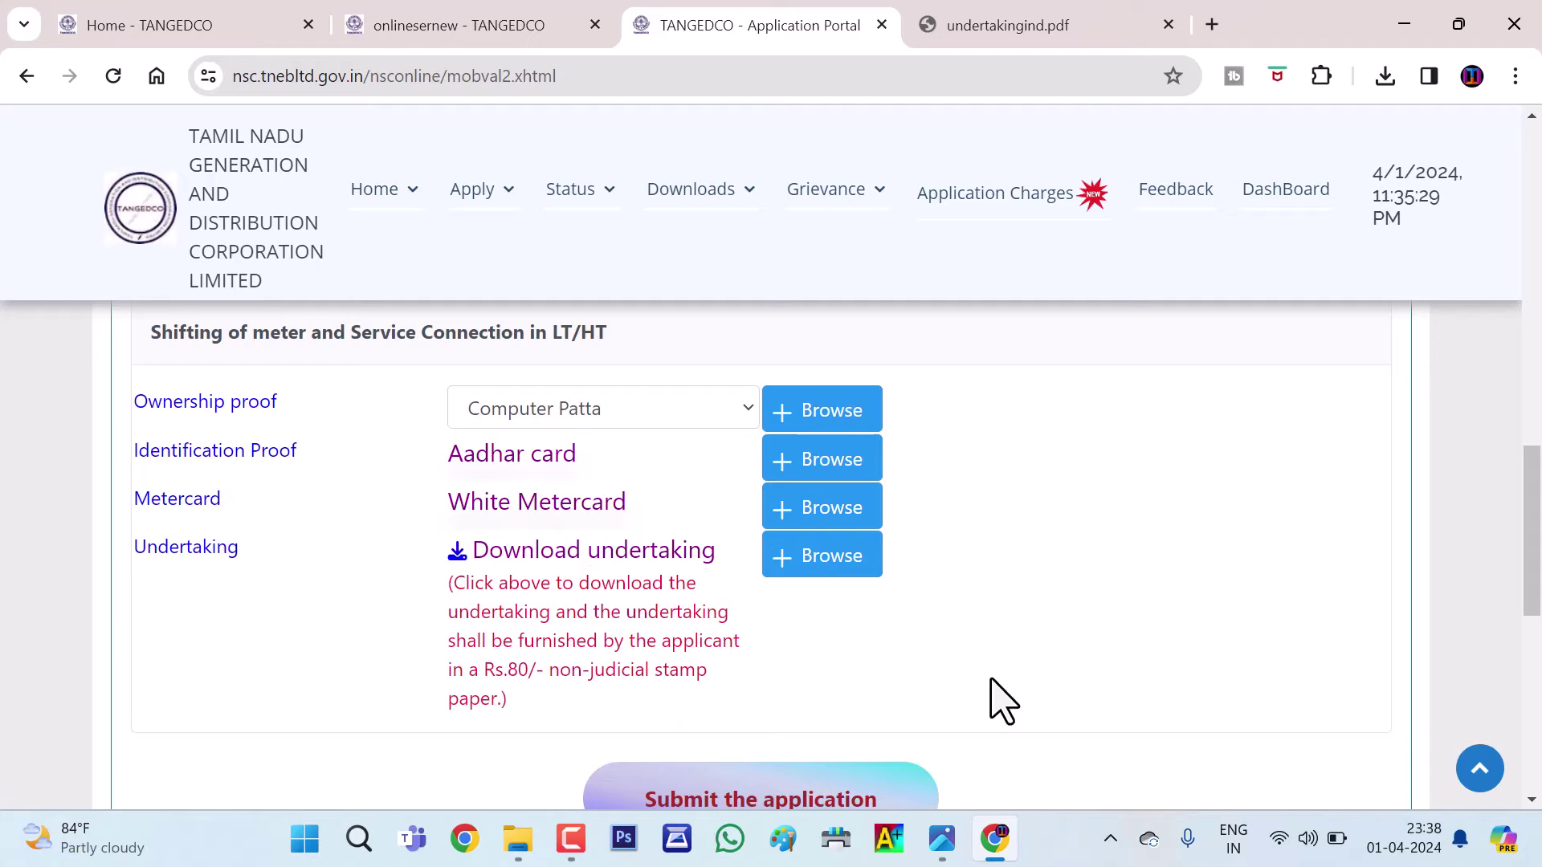
drag(348, 402, 1093, 600)
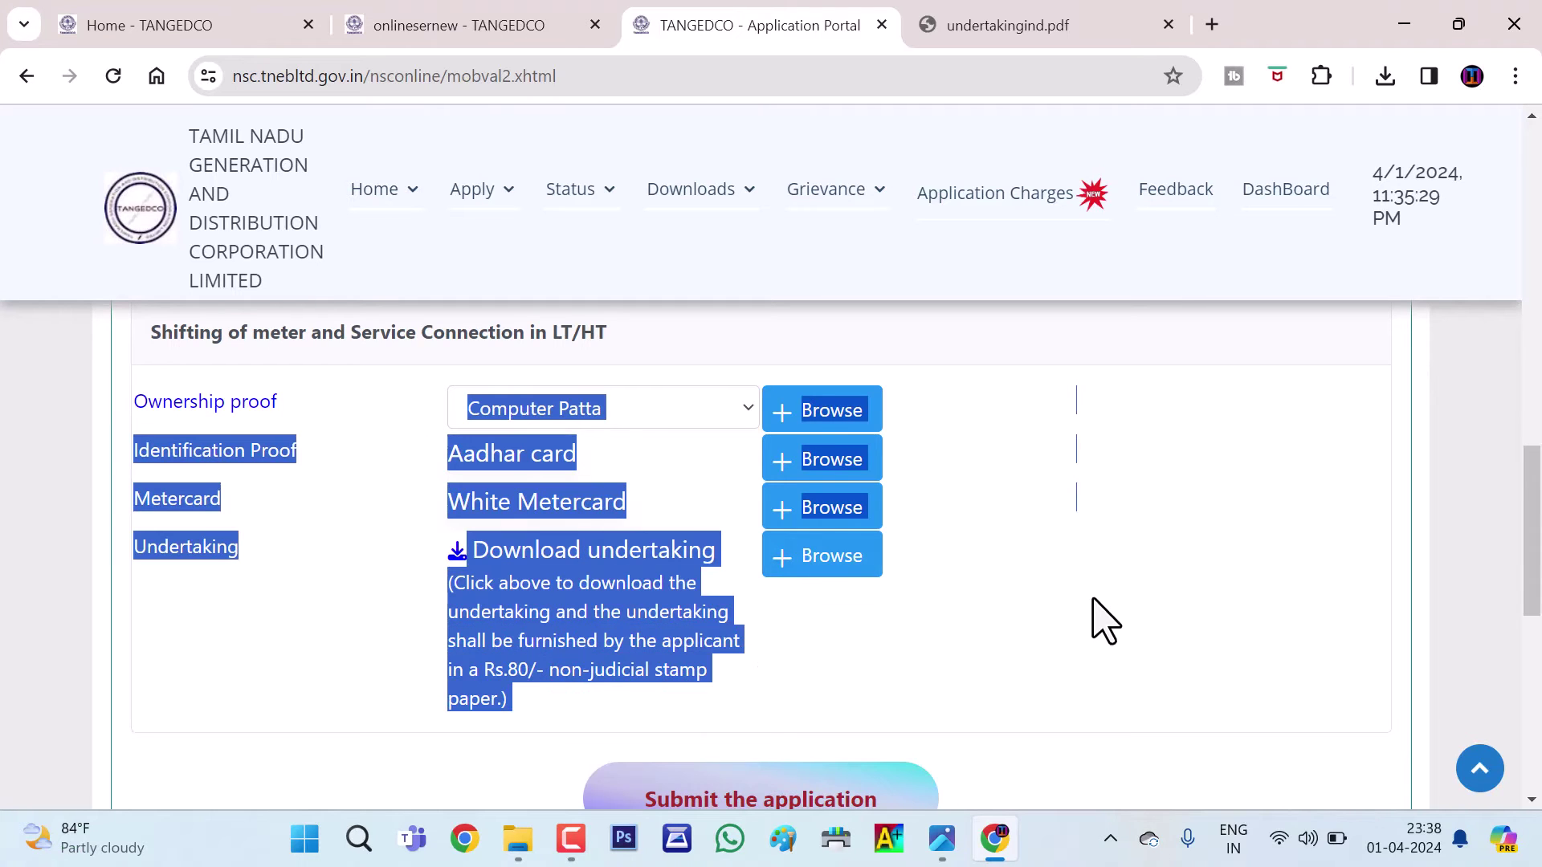
click(1091, 608)
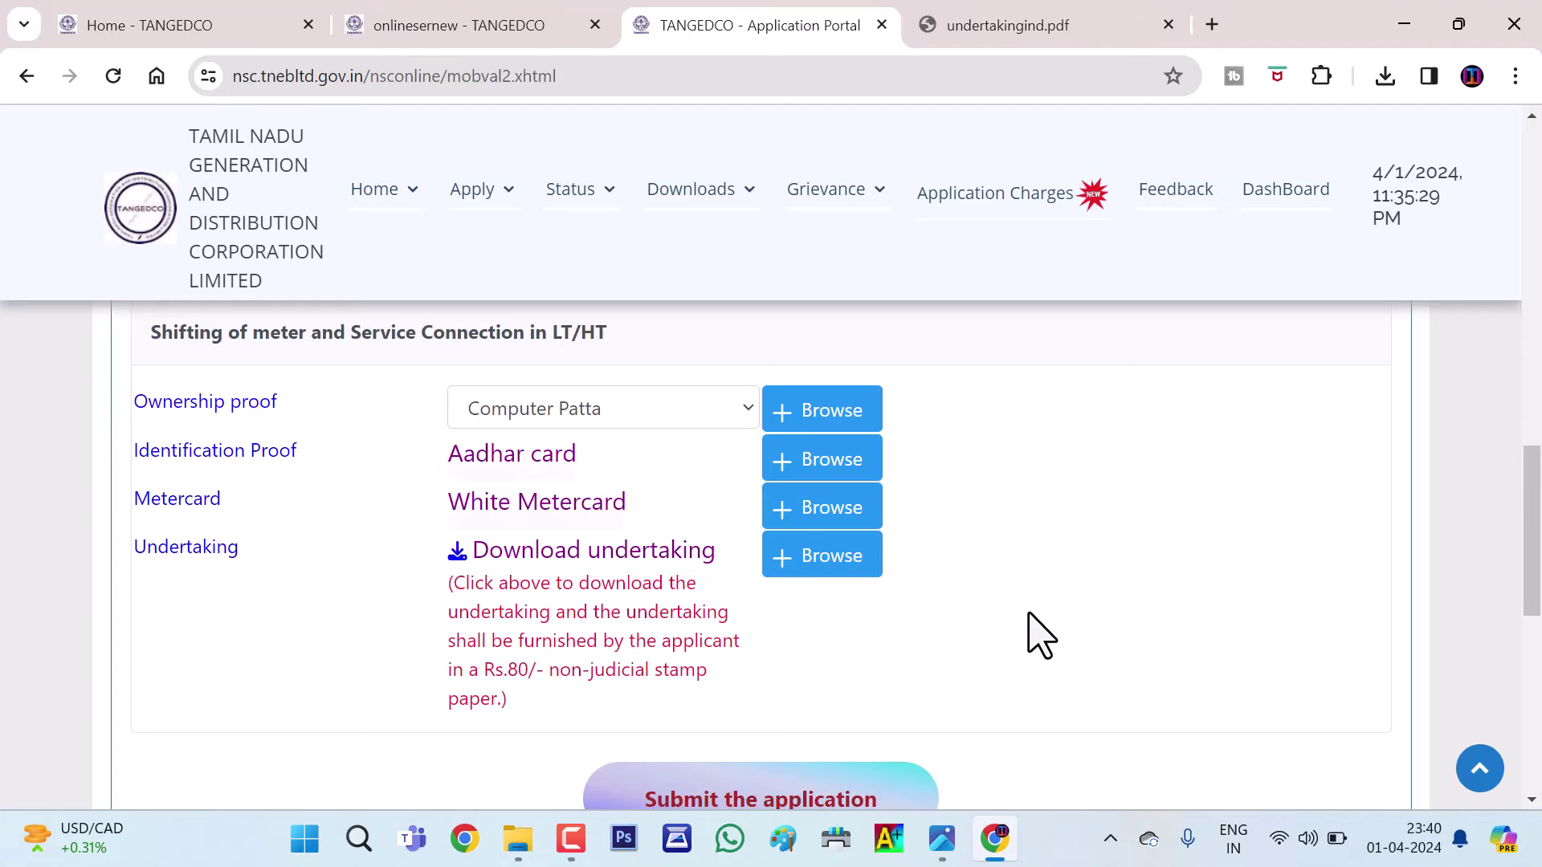
Step: Submit the application and review the resulting application details, documents received and charges to be paid
scroll(1014, 587, down, 3)
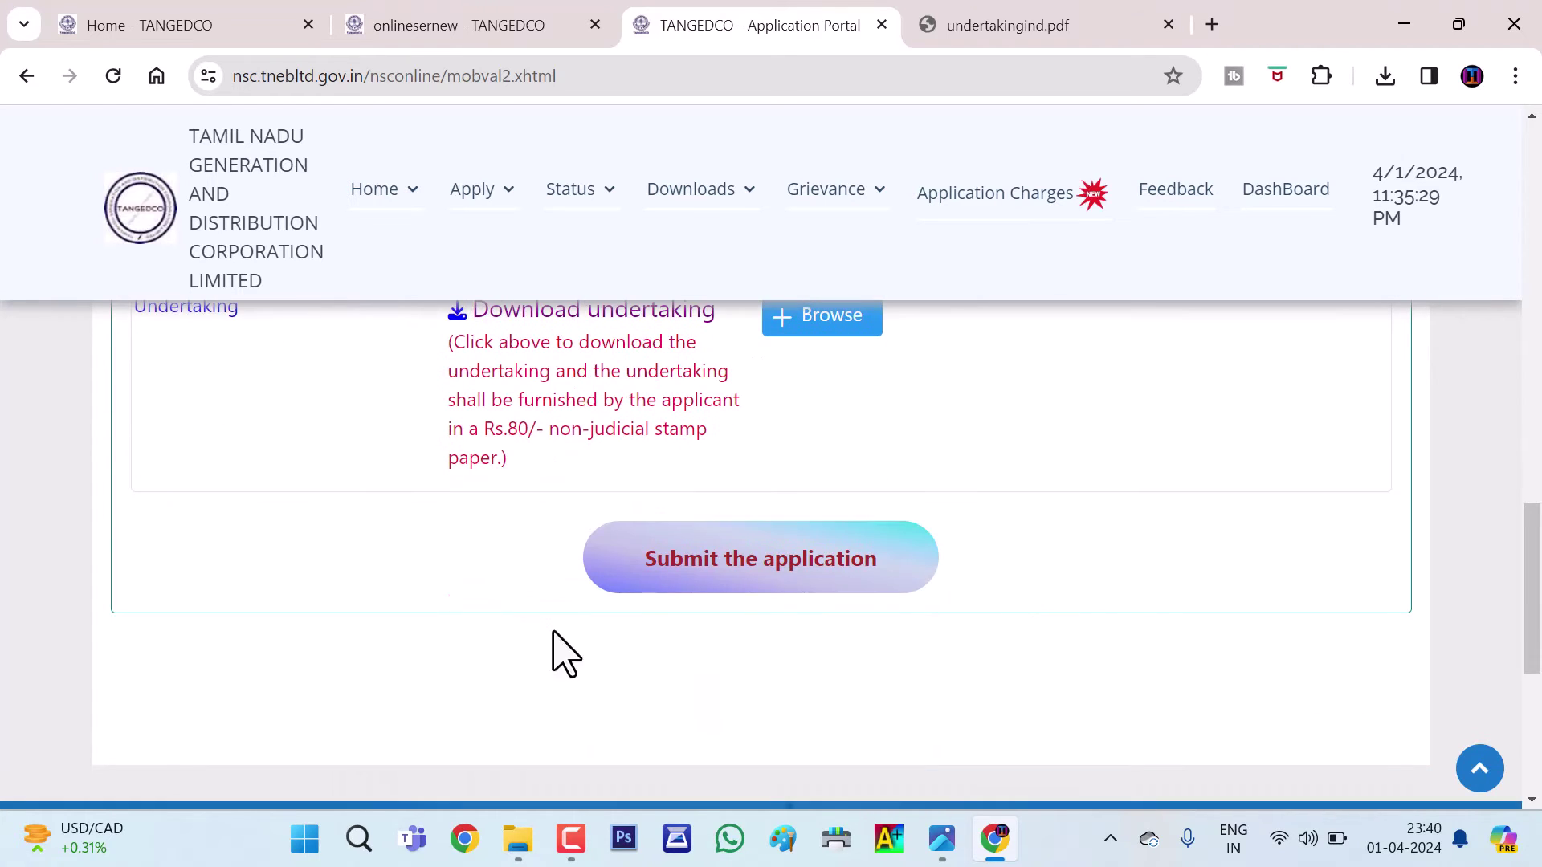
click(740, 581)
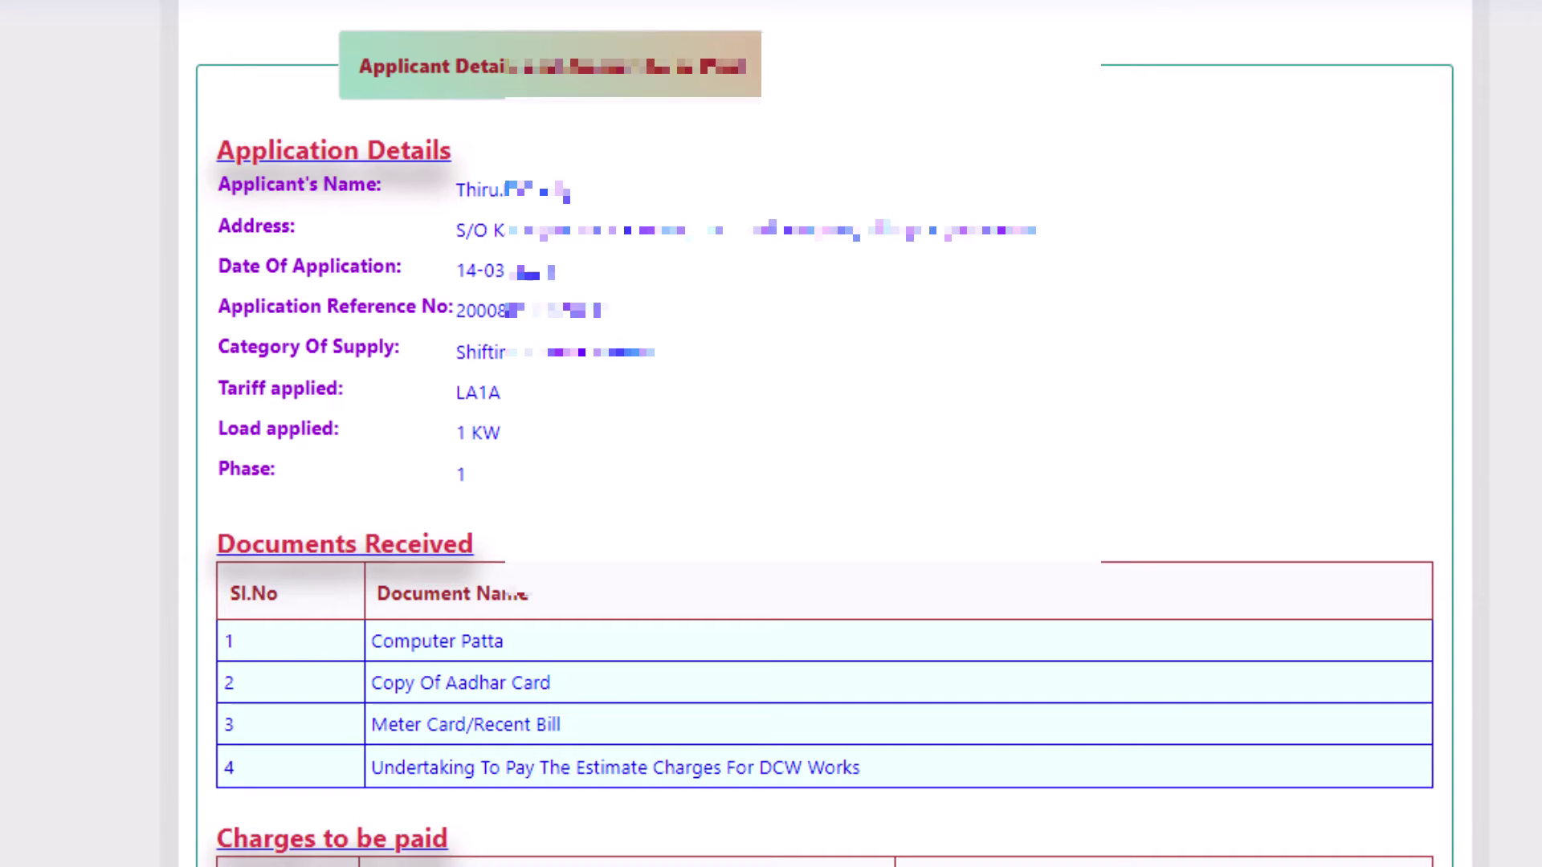
scroll(771, 434, down, 5)
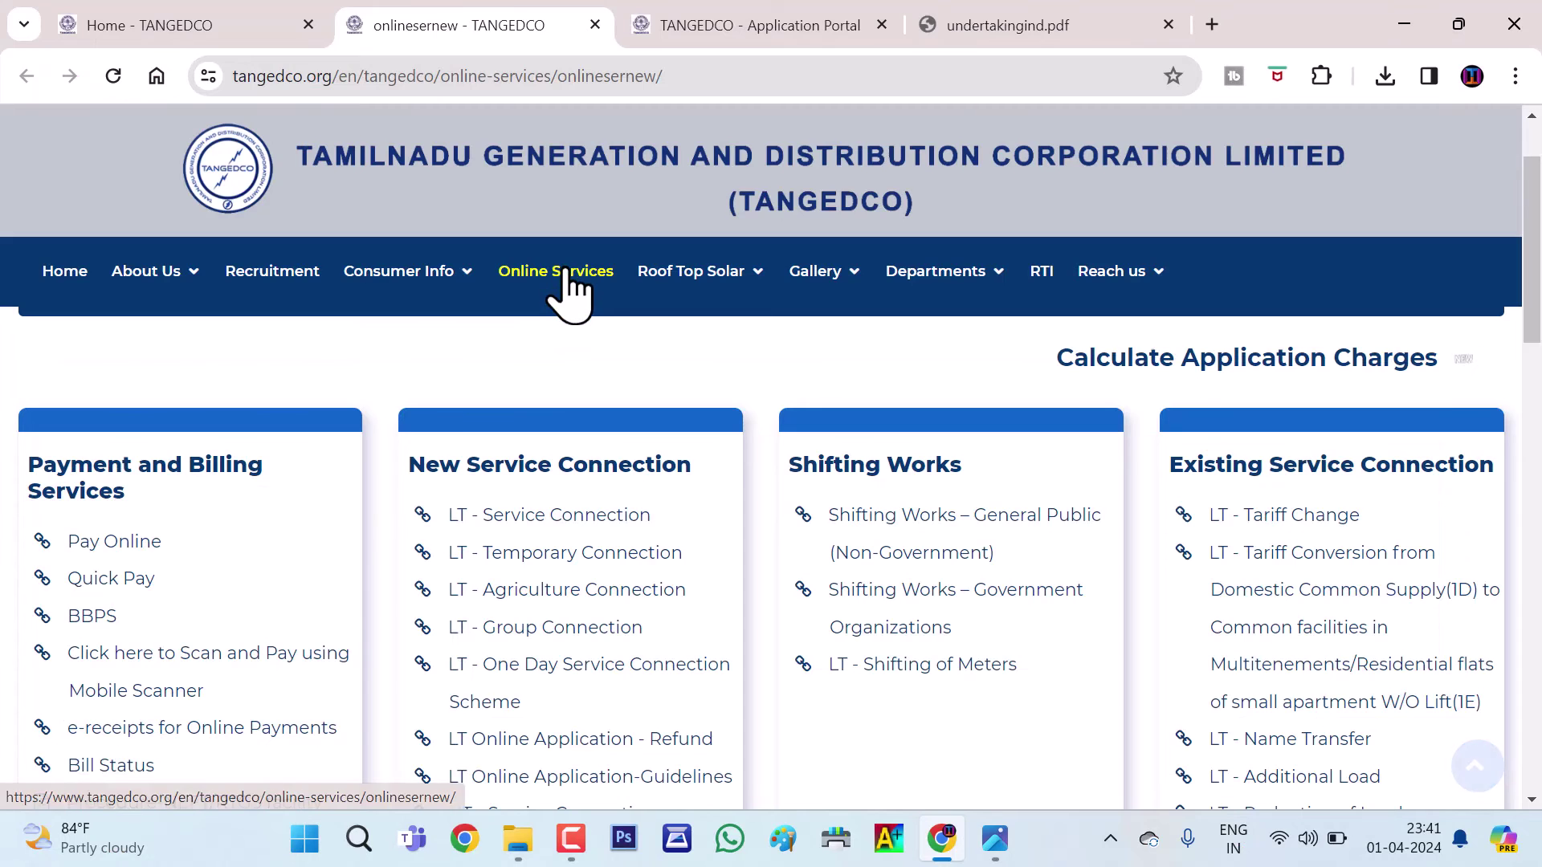
Step: Open the TANGEDCO Online Services page and go to Pay Online under Payment and Billing Services
click(564, 292)
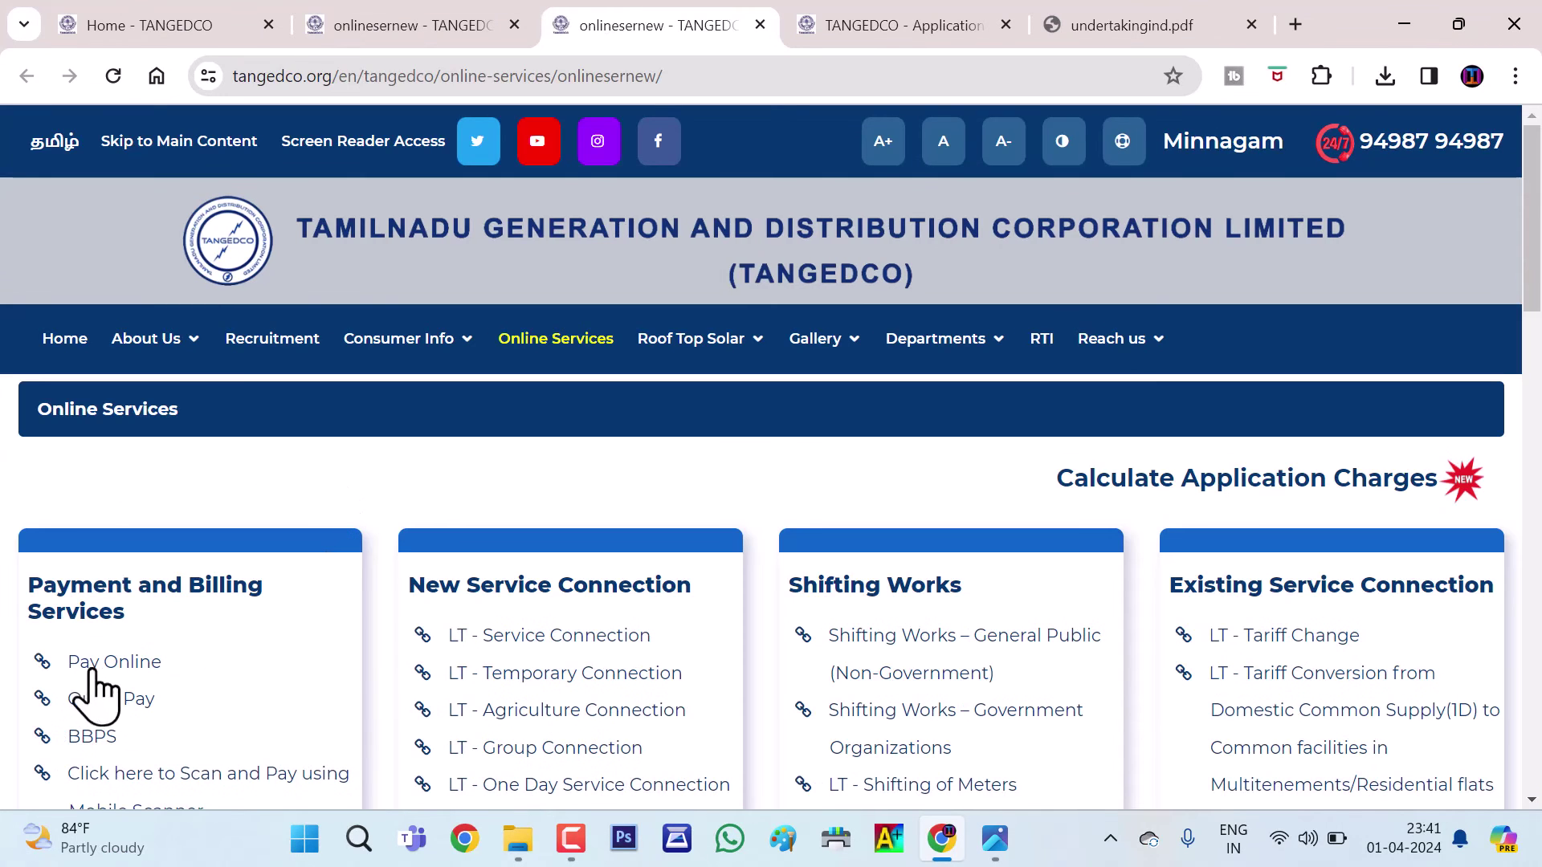
click(108, 665)
Step: Go through the user ID, password and captcha text fields of the Payment Gateway login form
drag(276, 492, 317, 471)
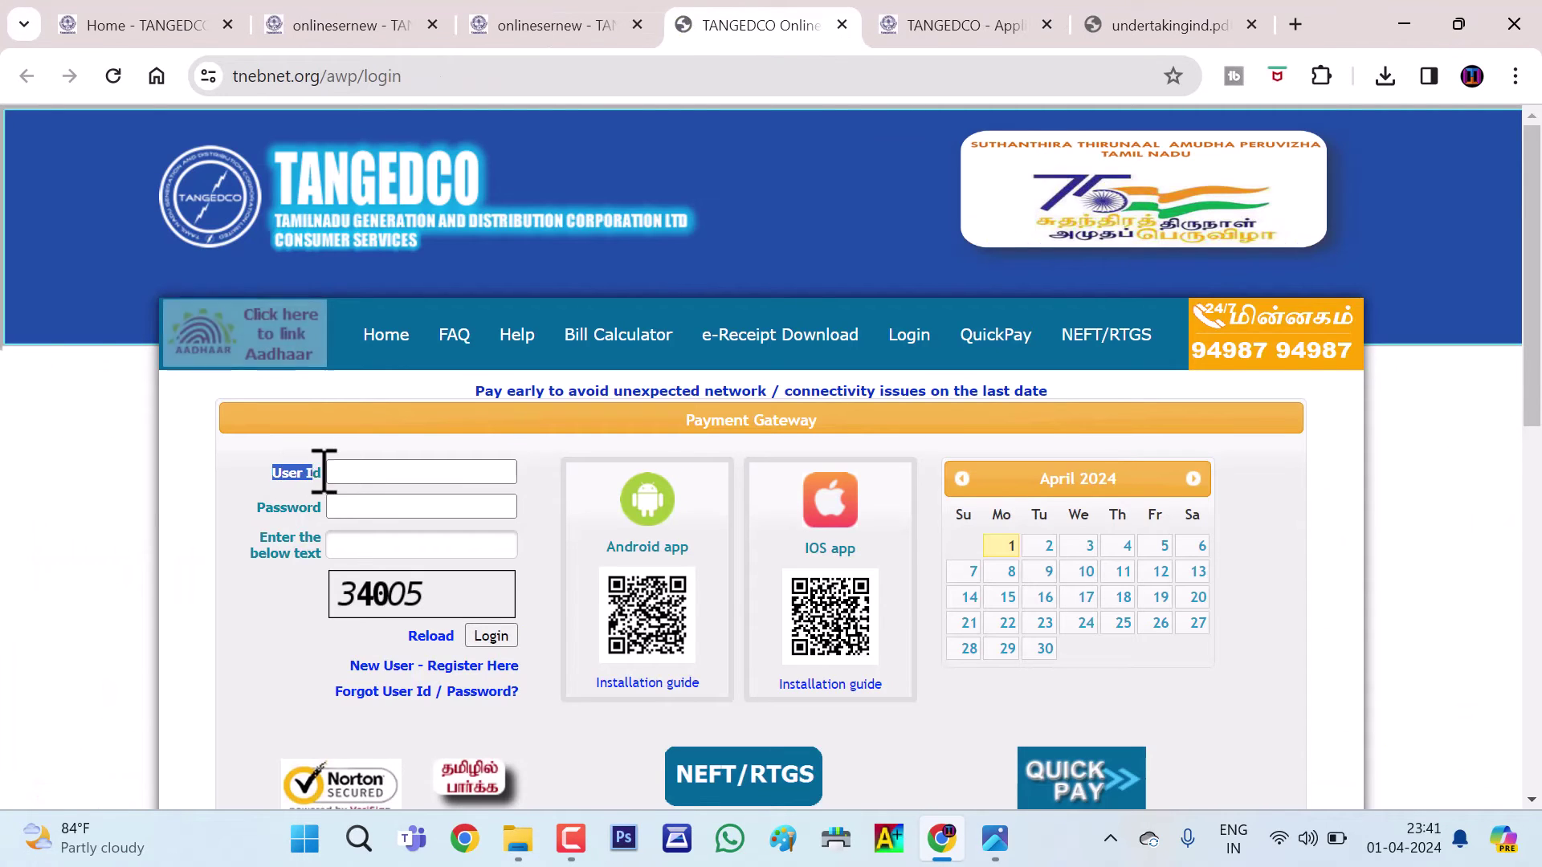
click(372, 472)
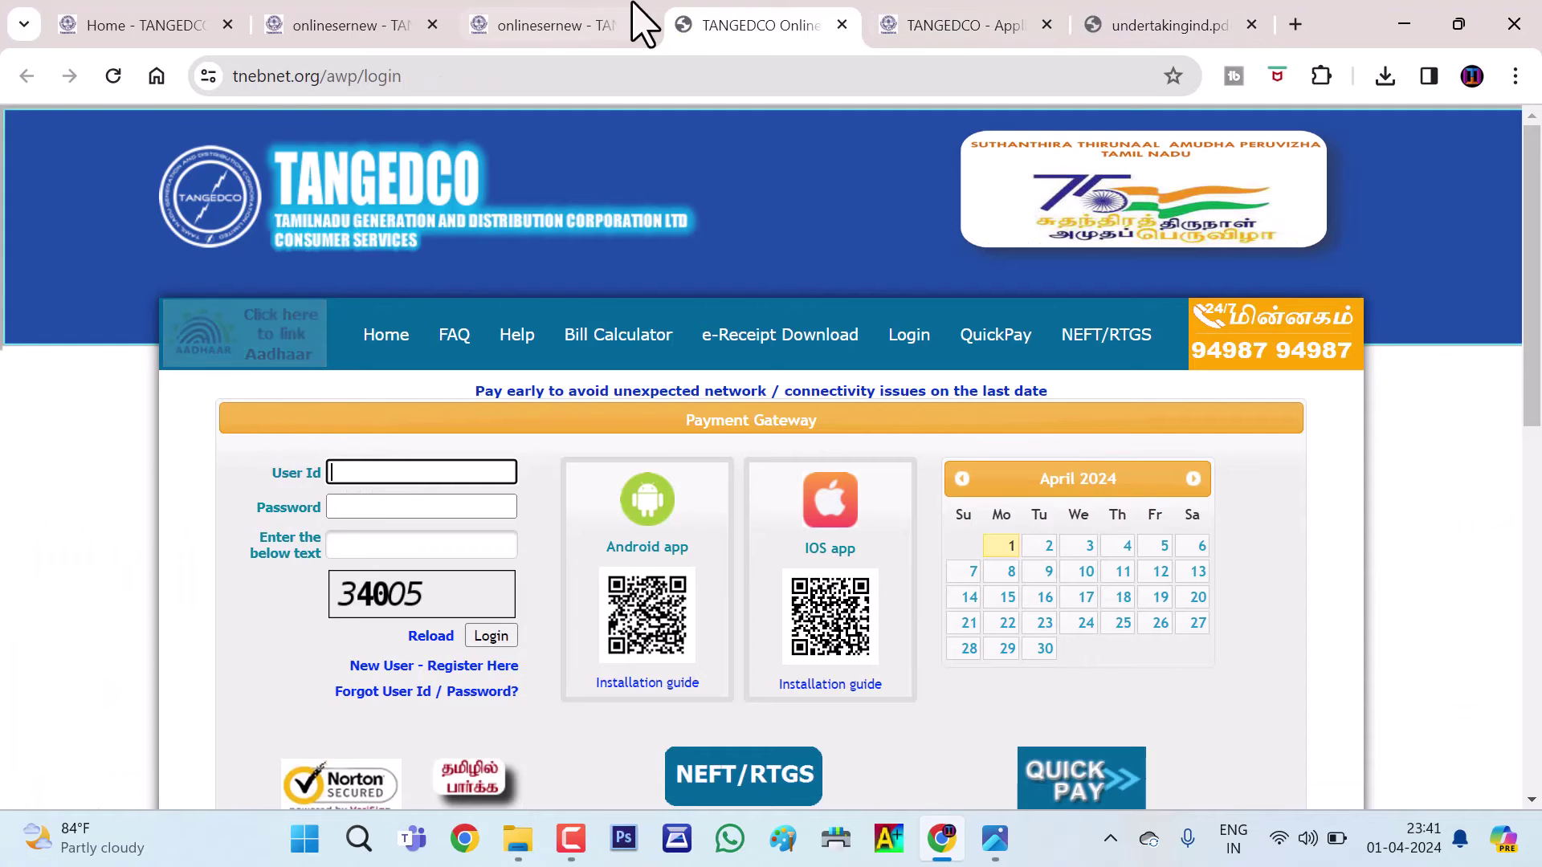
click(595, 23)
click(689, 6)
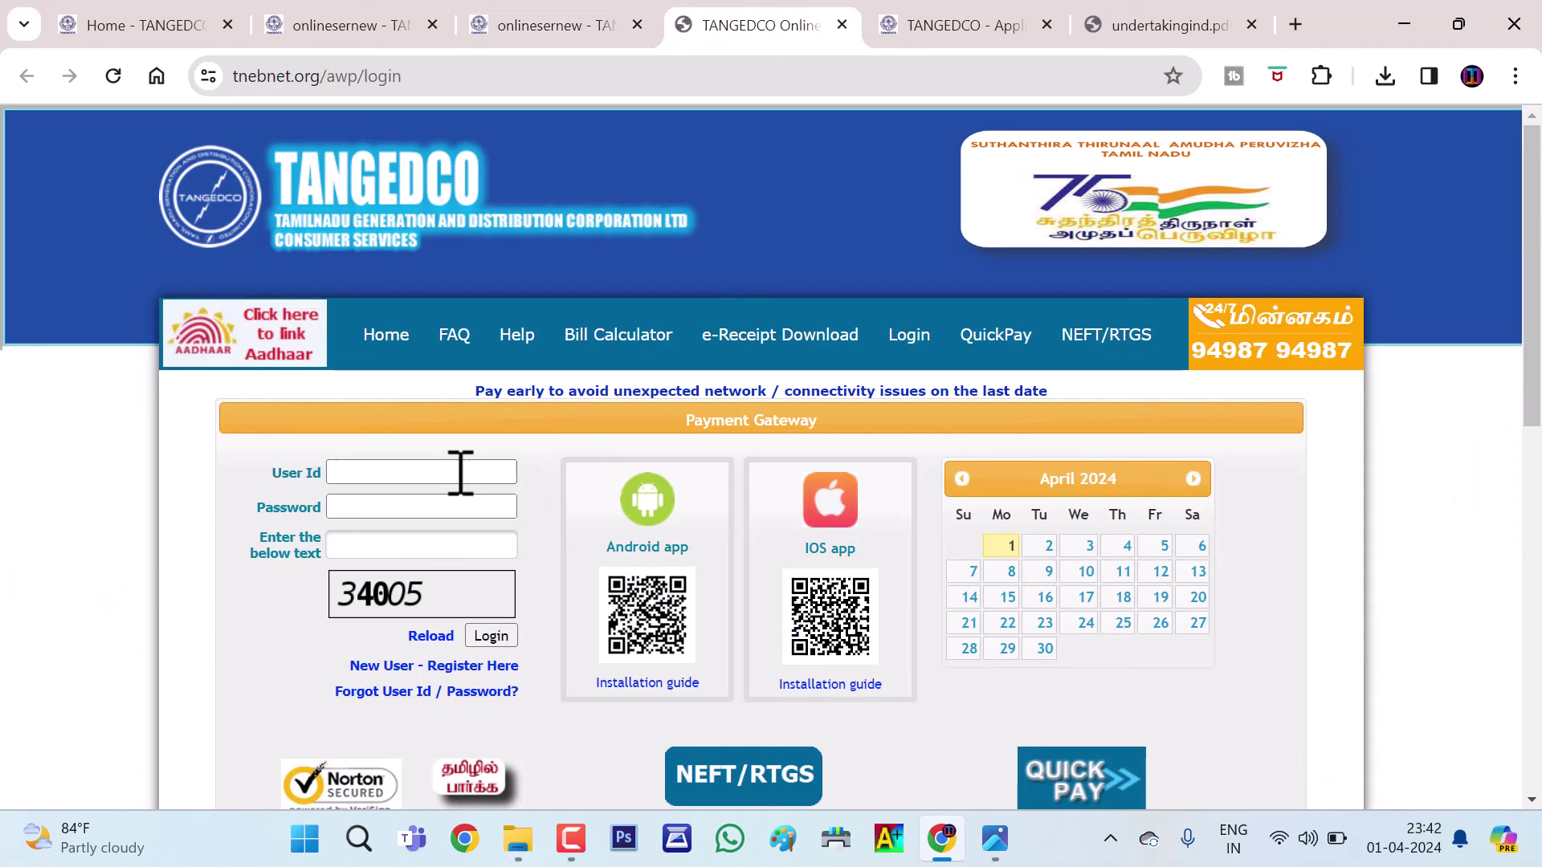
drag(308, 509, 257, 507)
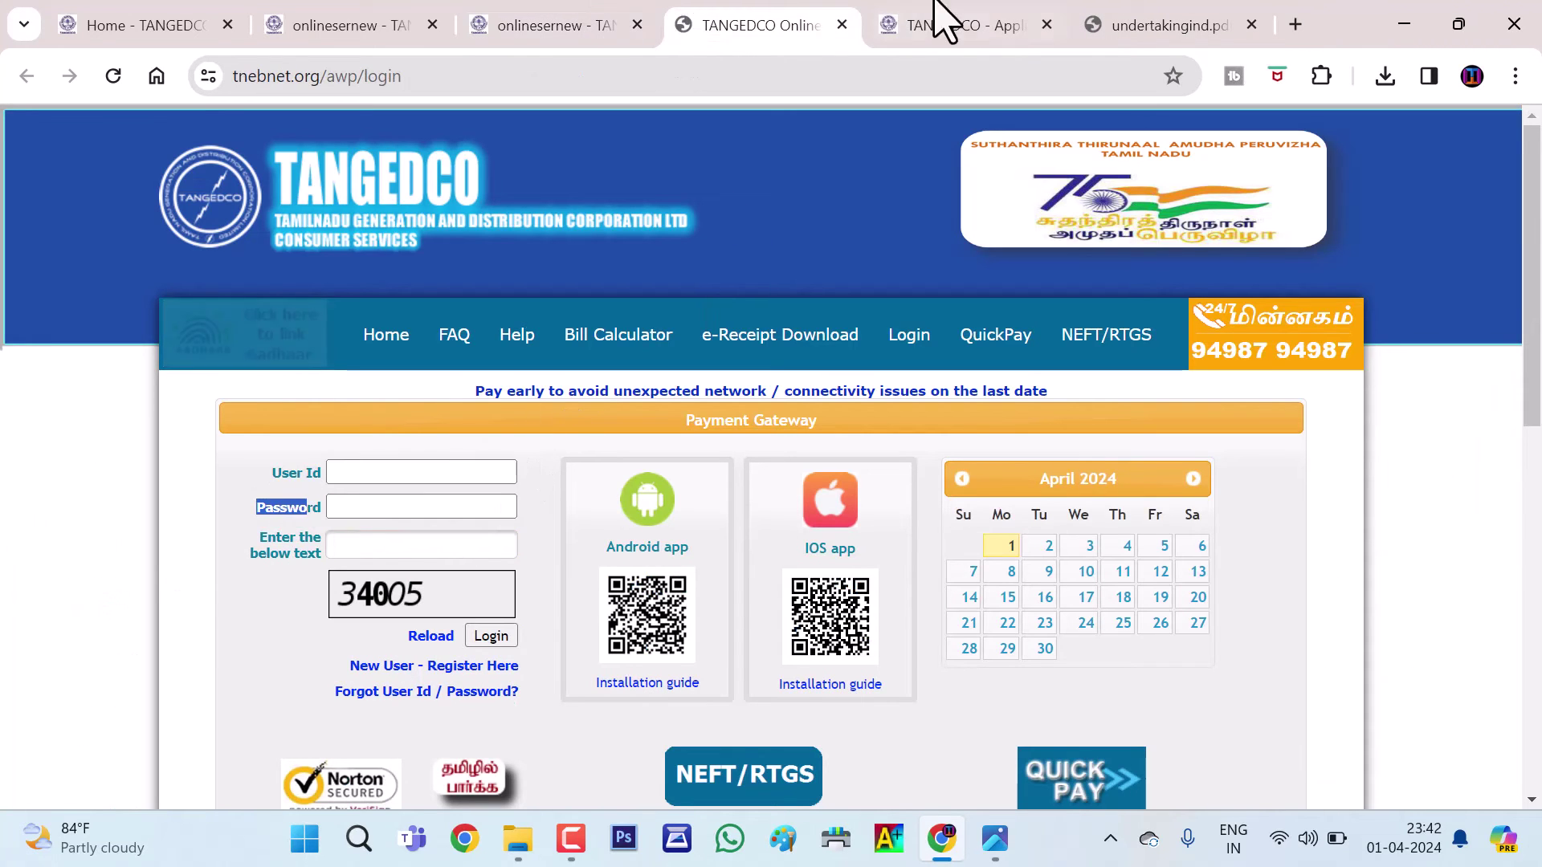
click(367, 512)
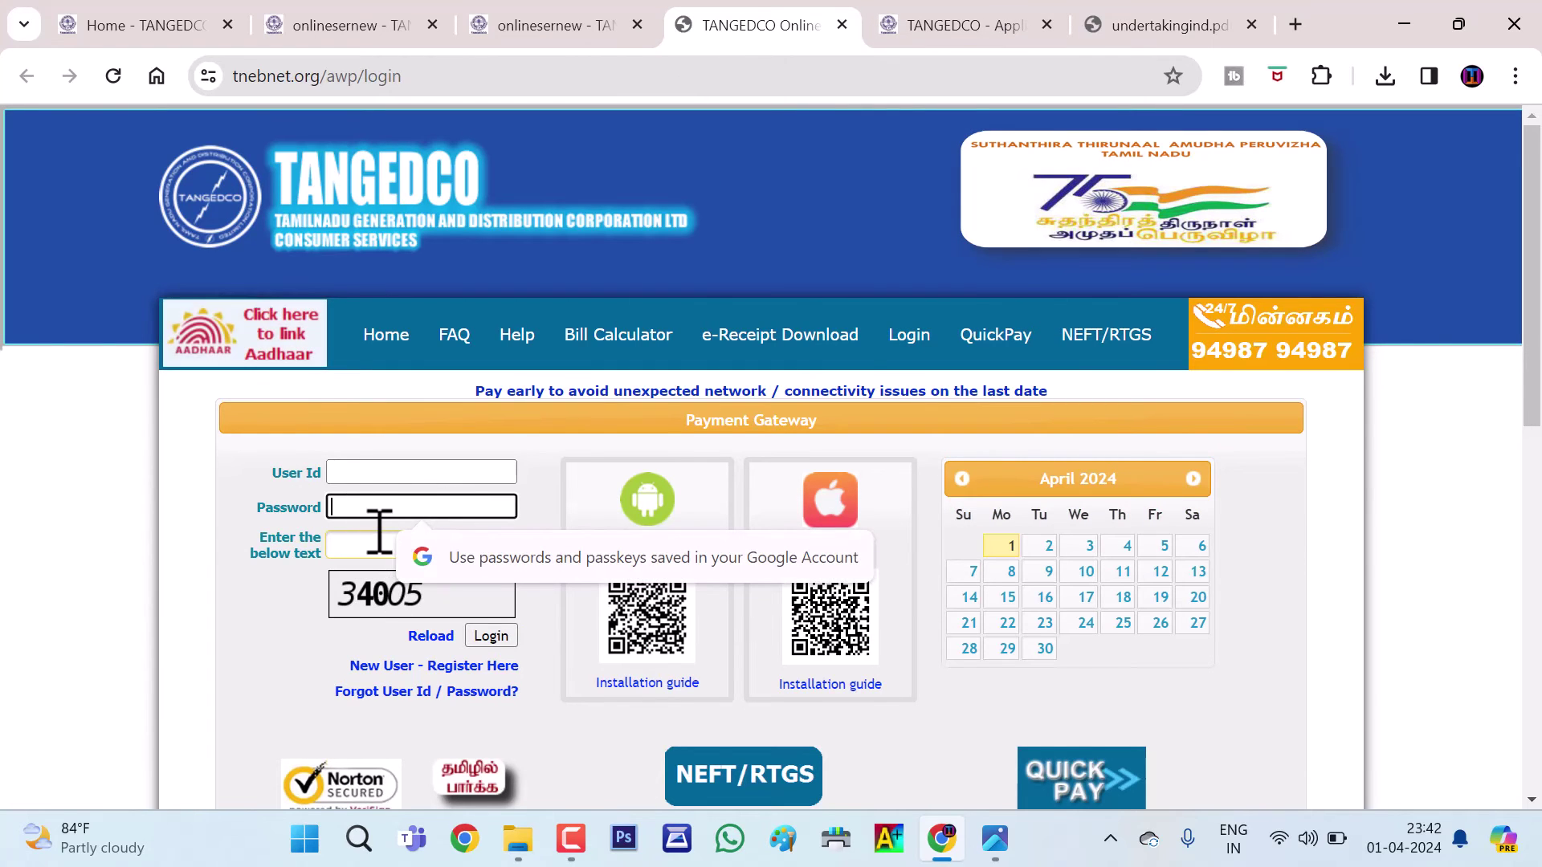
click(379, 545)
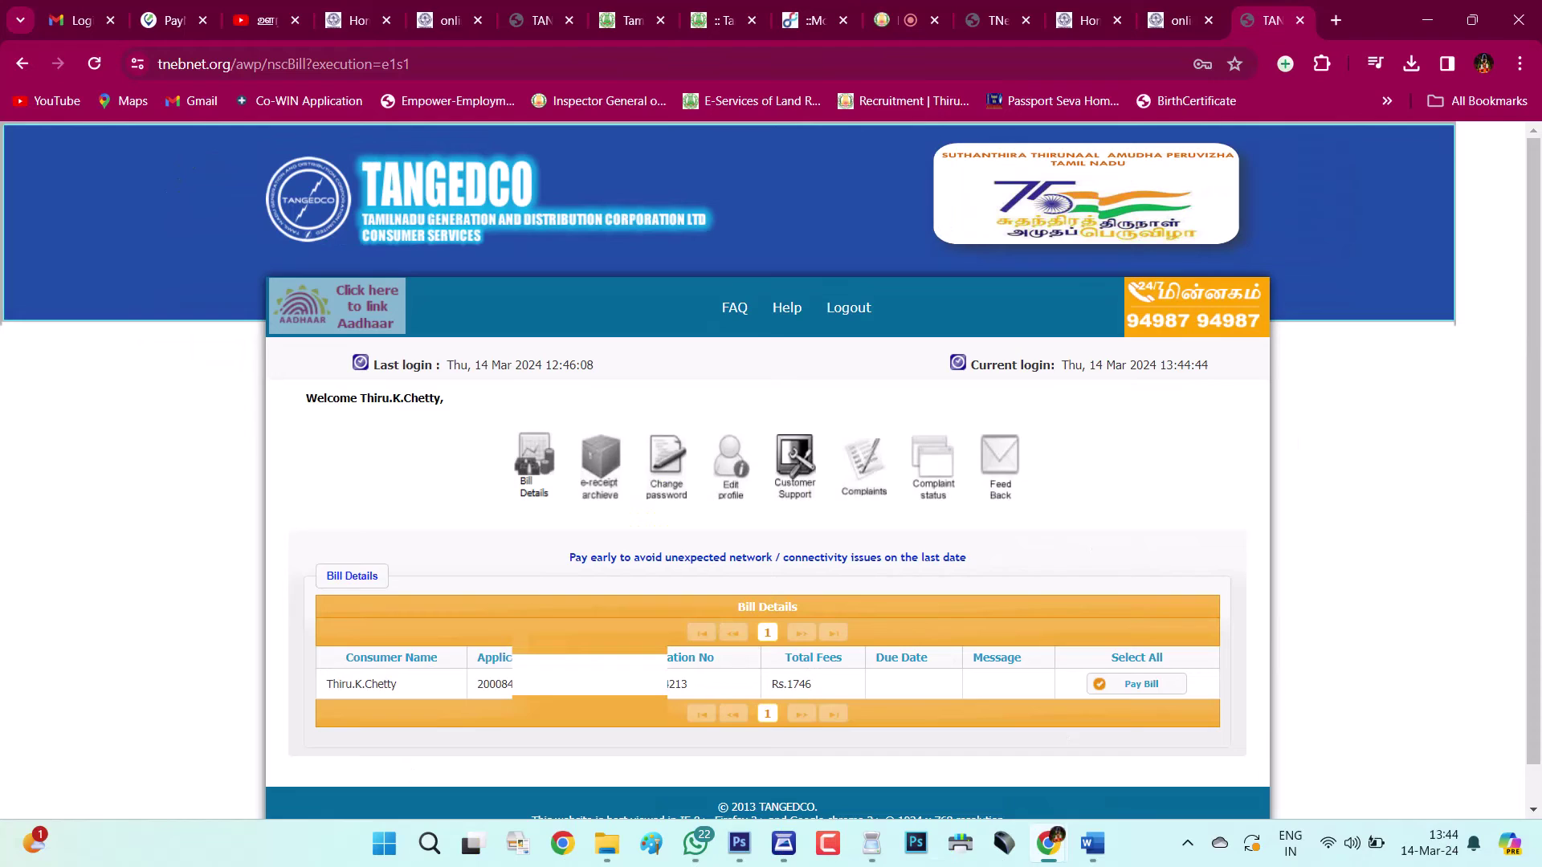